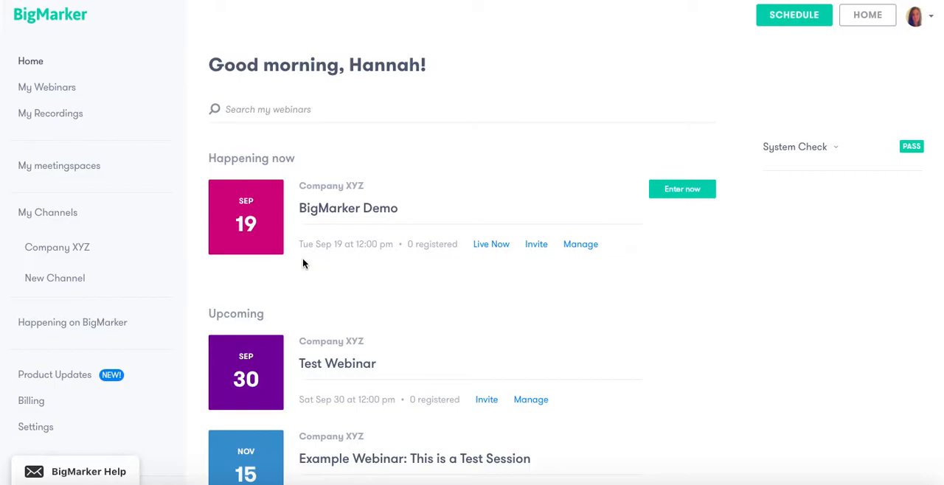
Review the home page's live and upcoming webinars, meetingspace and channels, and open the Company XYZ channel page
scroll(342, 258, "down", 1)
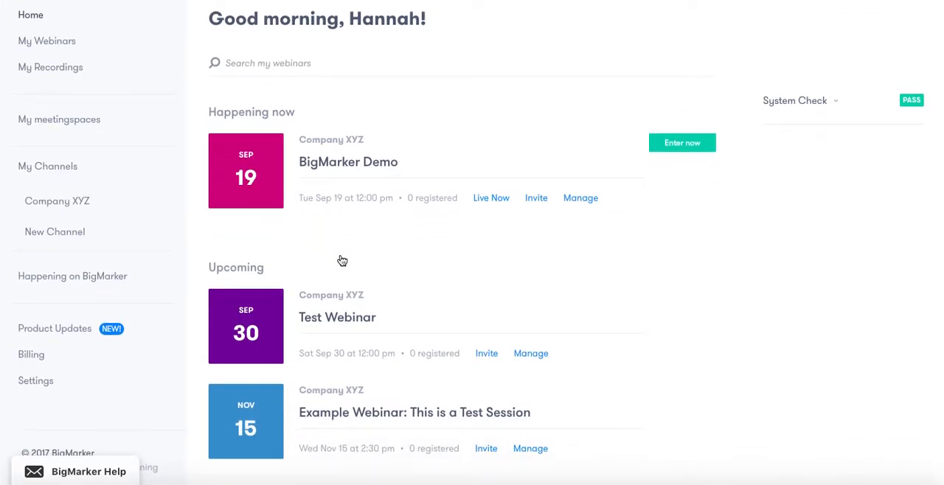
scroll(342, 260, "down", 1)
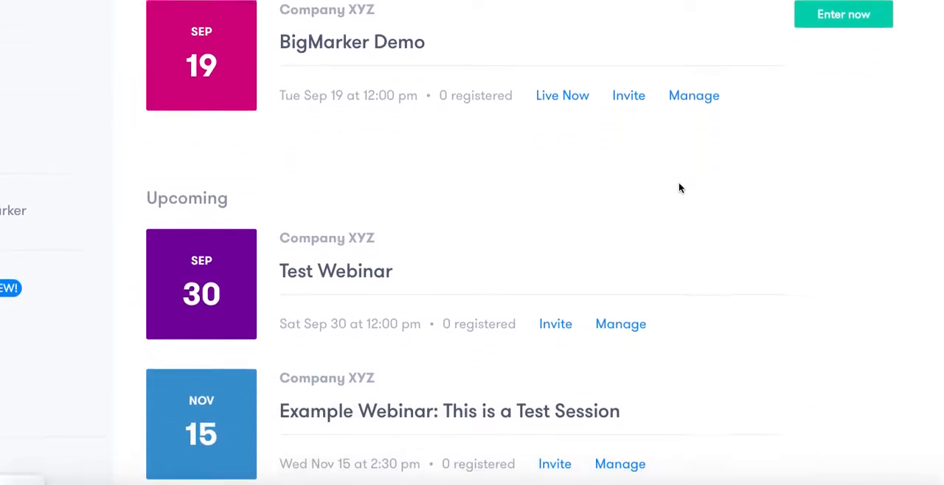
scroll(680, 188, "down", 5)
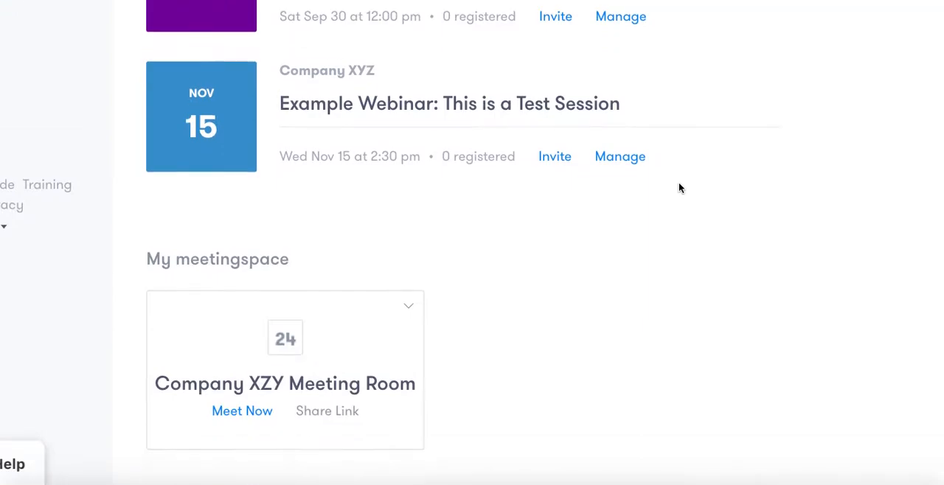
scroll(680, 188, "down", 2)
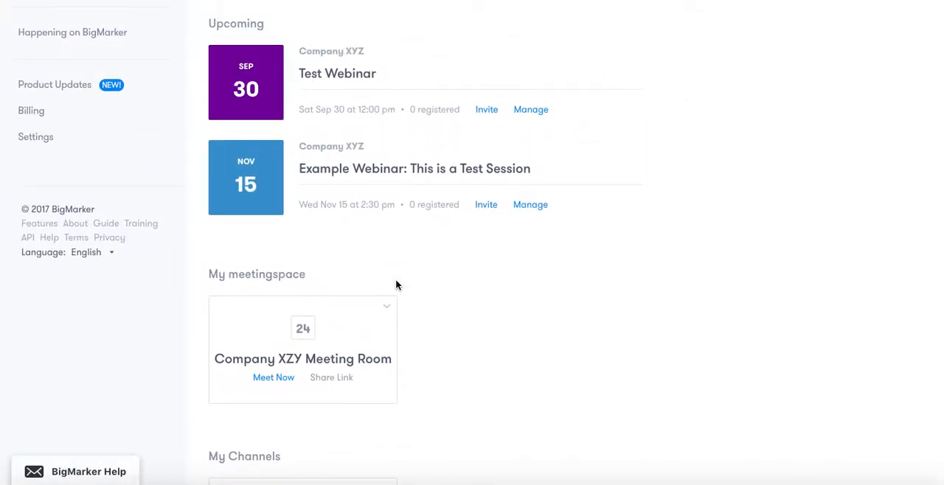
scroll(377, 295, "down", 1)
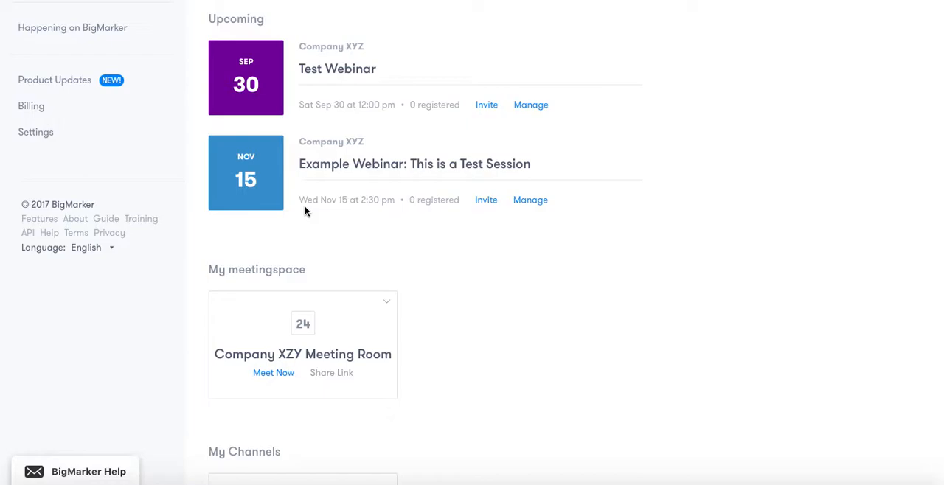
scroll(305, 212, "down", 1)
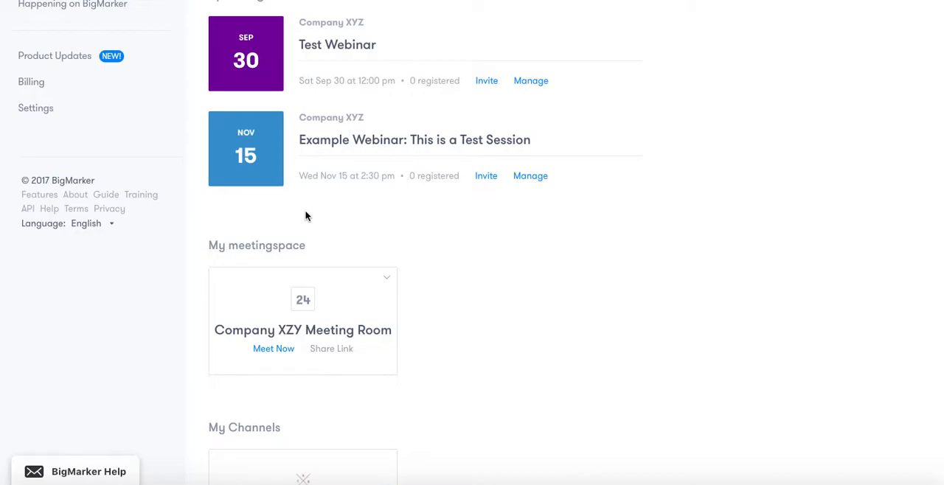
scroll(264, 252, "down", 2)
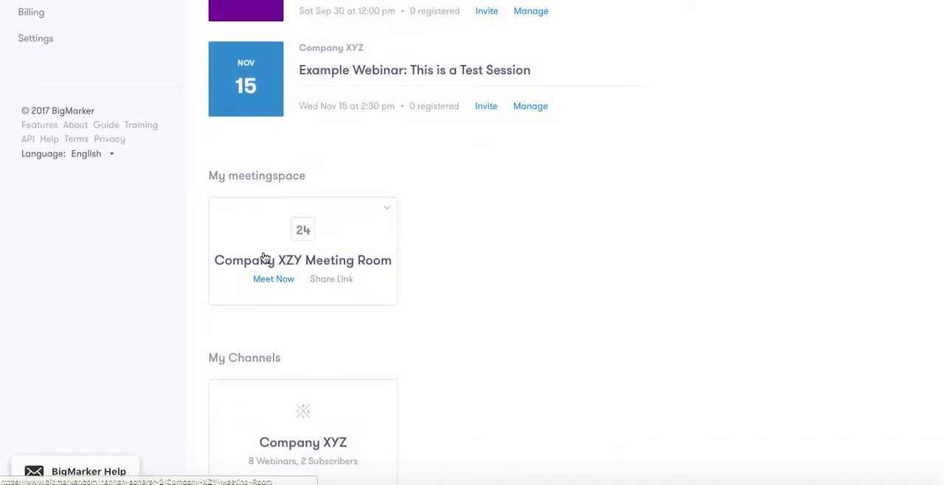
scroll(264, 257, "down", 1)
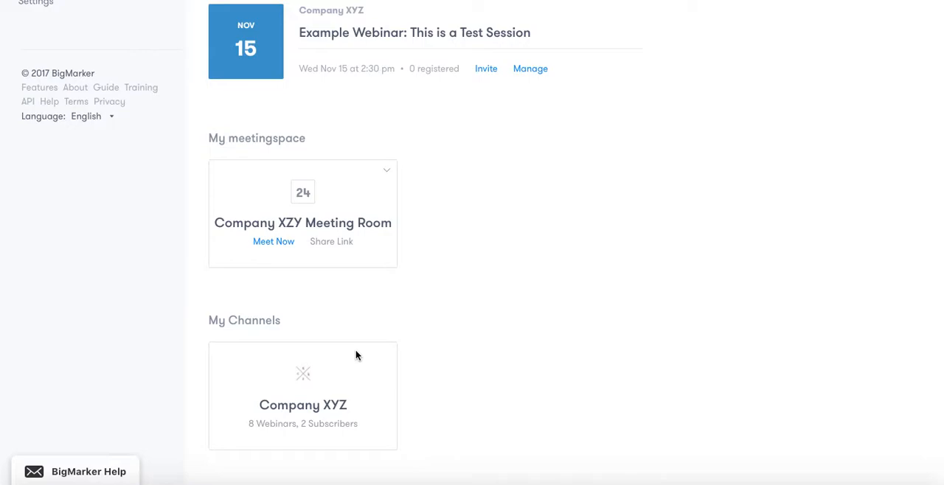
scroll(356, 357, "up", 8)
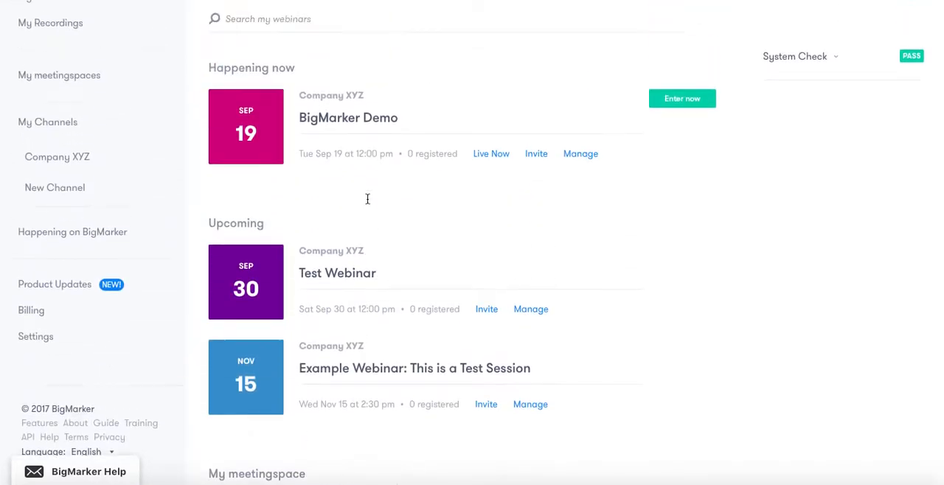
scroll(368, 199, "up", 2)
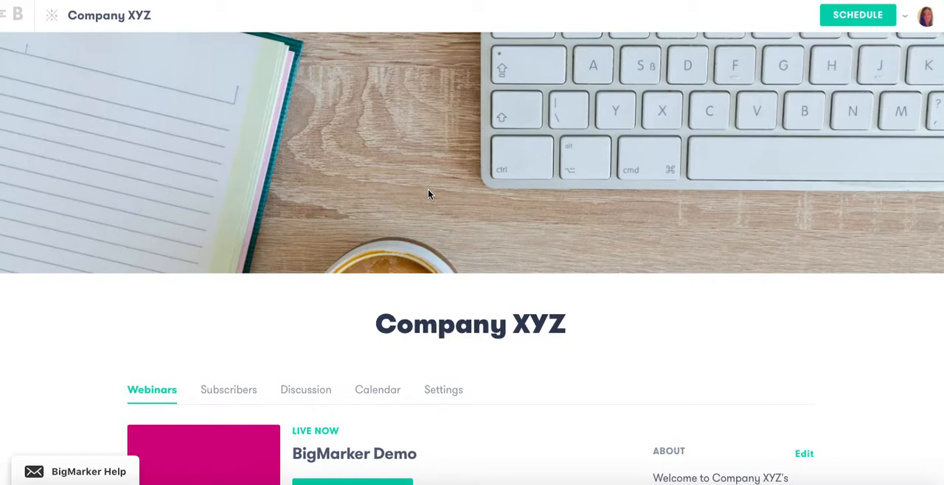
Examine the Company XYZ channel page, including its banner, webinar listings, About text, contact section and channel hosts
mouse_move(429, 192)
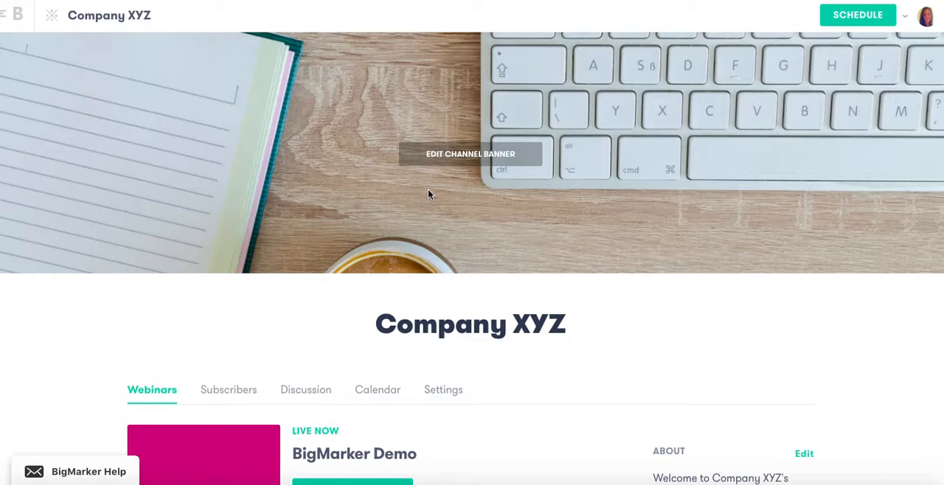
scroll(425, 213, "down", 3)
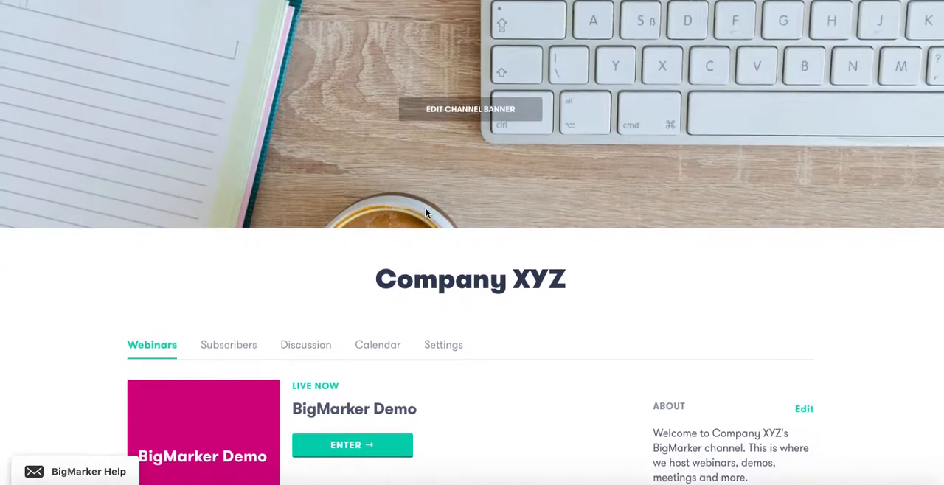
scroll(425, 213, "down", 2)
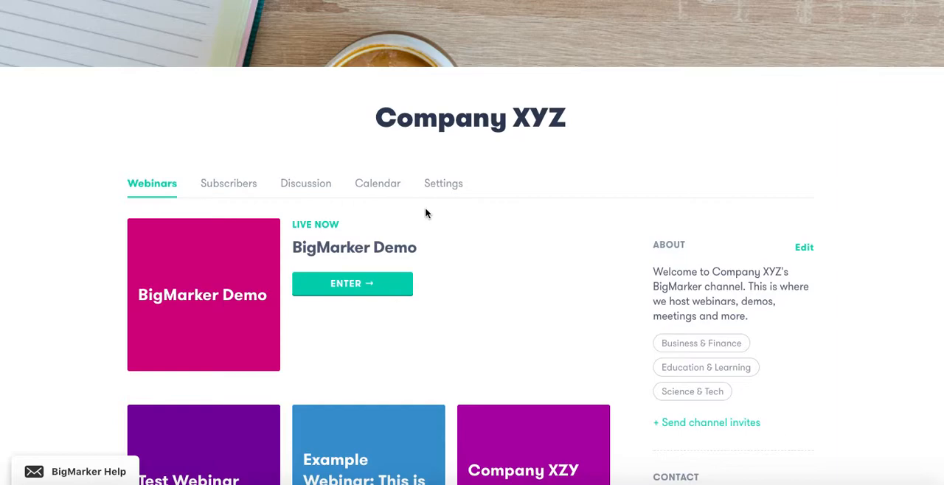
scroll(425, 213, "down", 1)
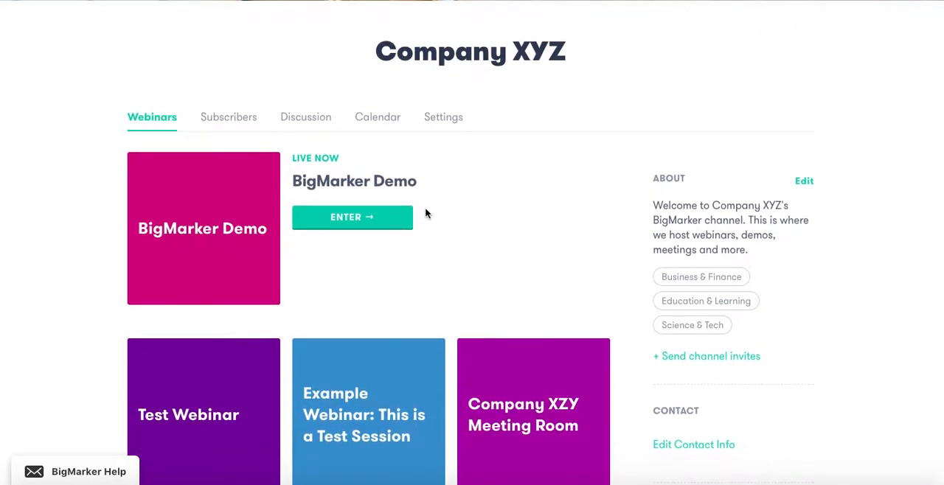
scroll(425, 213, "down", 1)
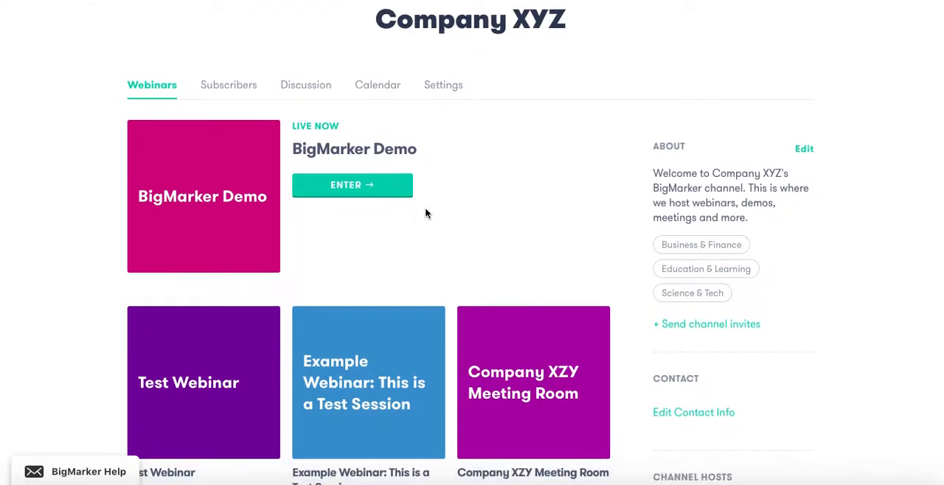
scroll(425, 213, "down", 1)
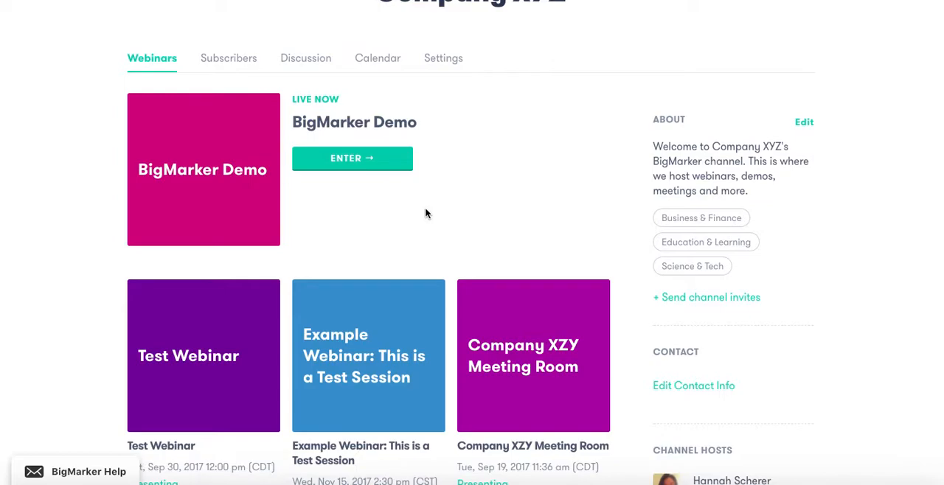
scroll(425, 213, "down", 1)
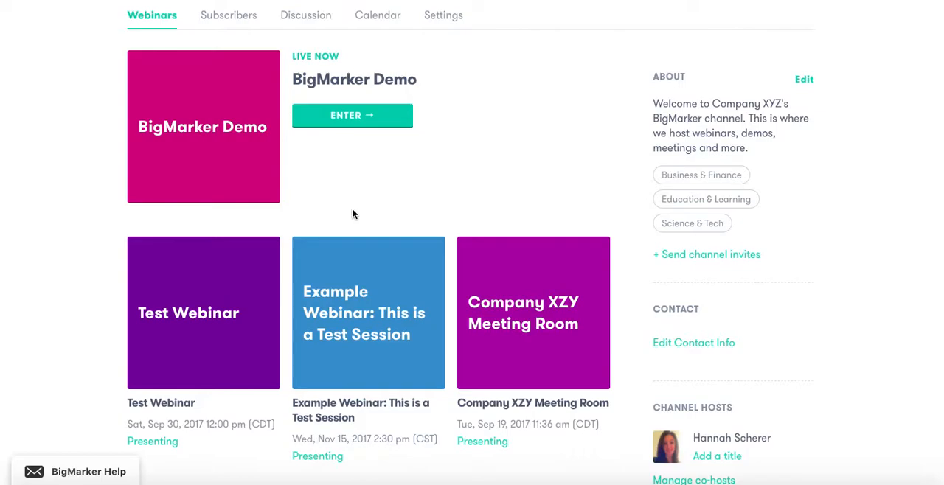
scroll(351, 214, "down", 2)
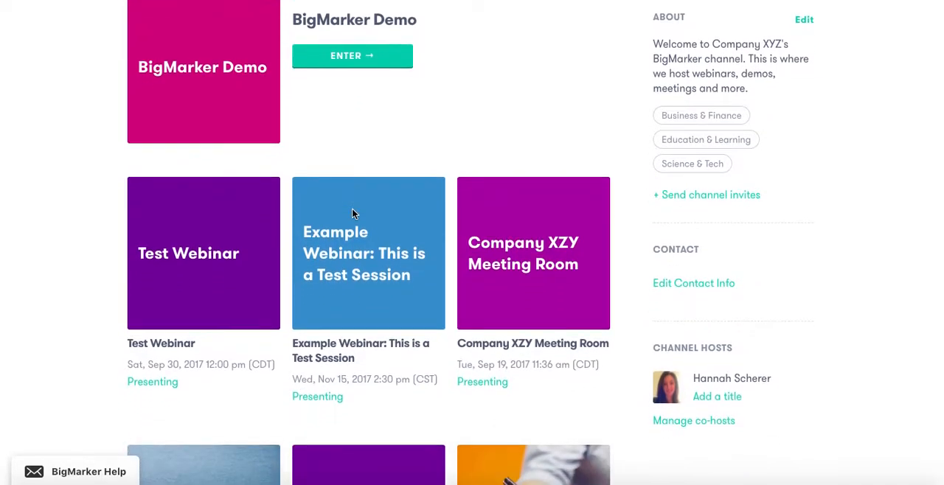
scroll(751, 323, "down", 3)
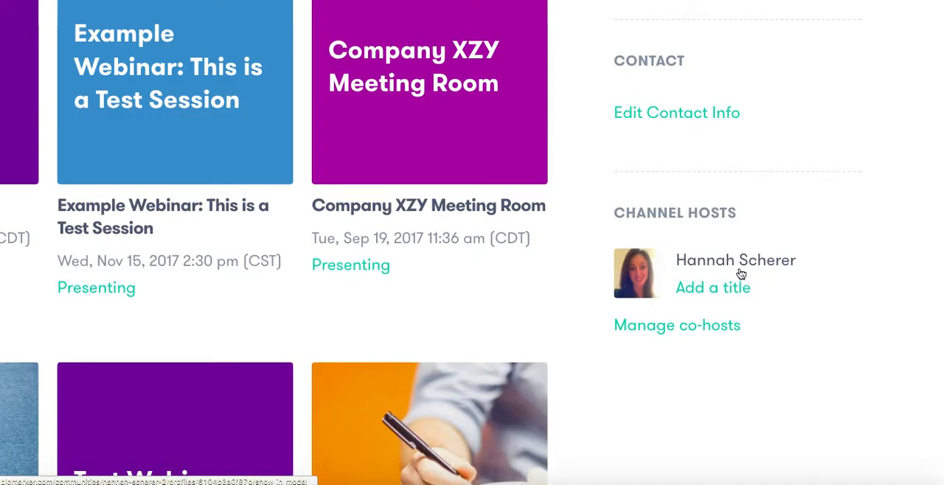
scroll(727, 288, "down", 1)
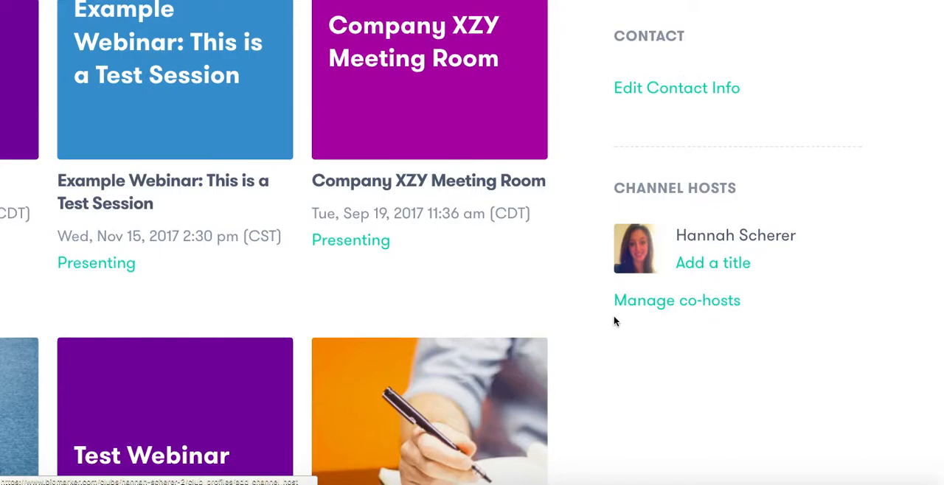
scroll(636, 310, "down", 5)
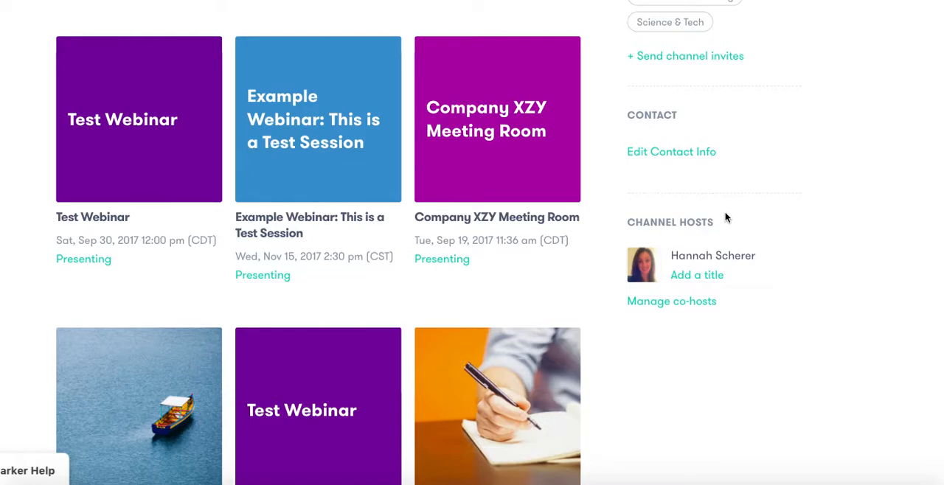
Review the Company XYZ channel's invite option and its Subscribers, Discussion, Calendar and Settings sections
scroll(725, 214, "up", 4)
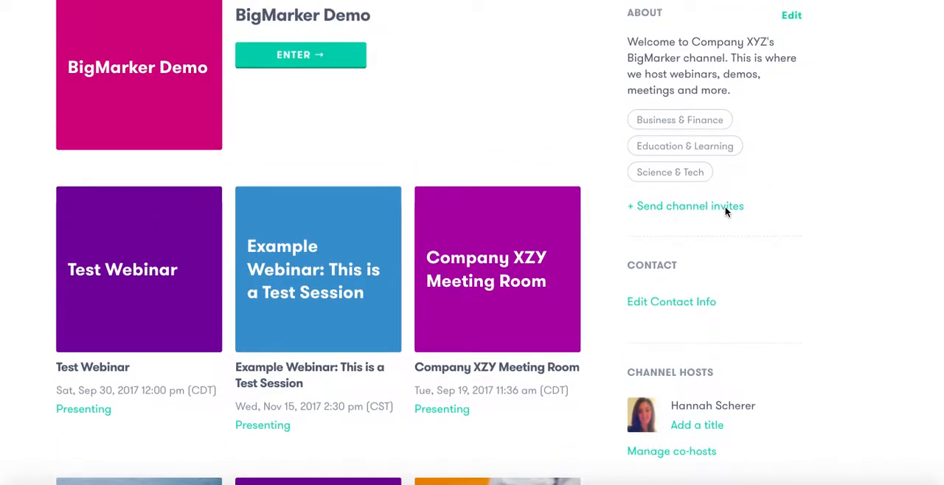
scroll(726, 213, "up", 1)
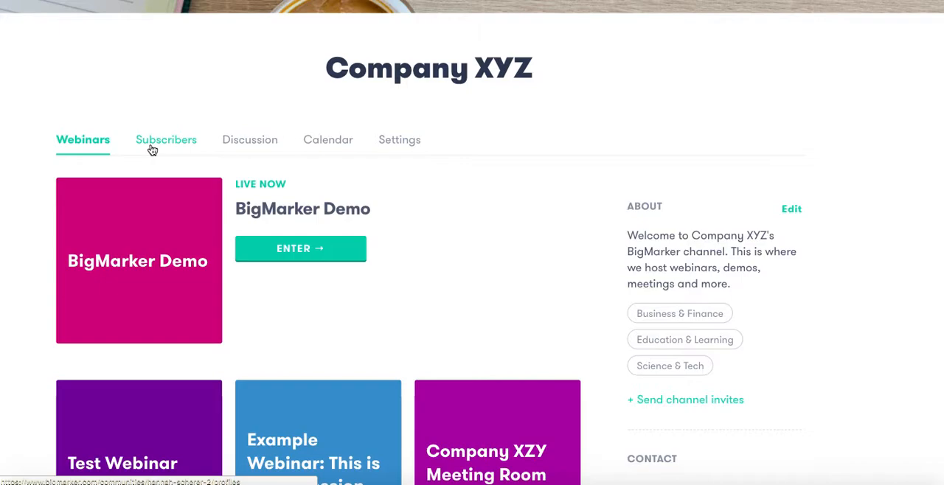
scroll(152, 150, "up", 5)
scroll(153, 151, "left", 1)
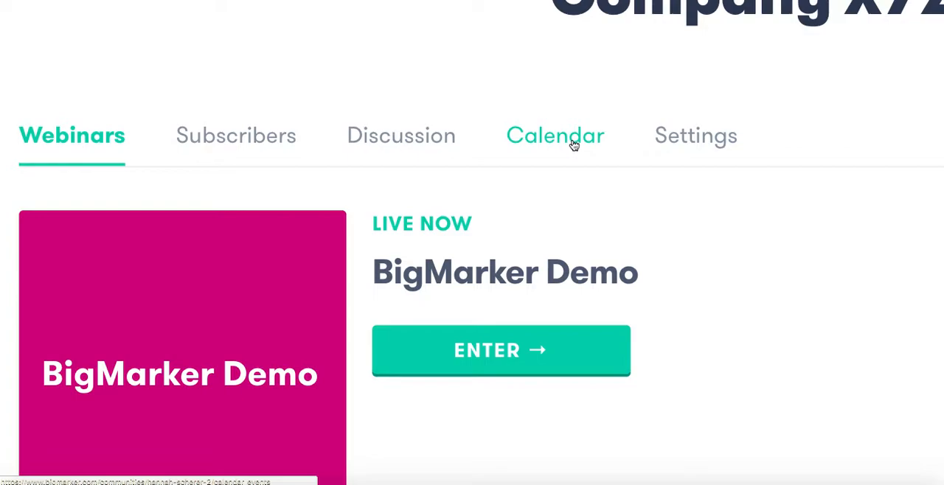
scroll(573, 145, "down", 3)
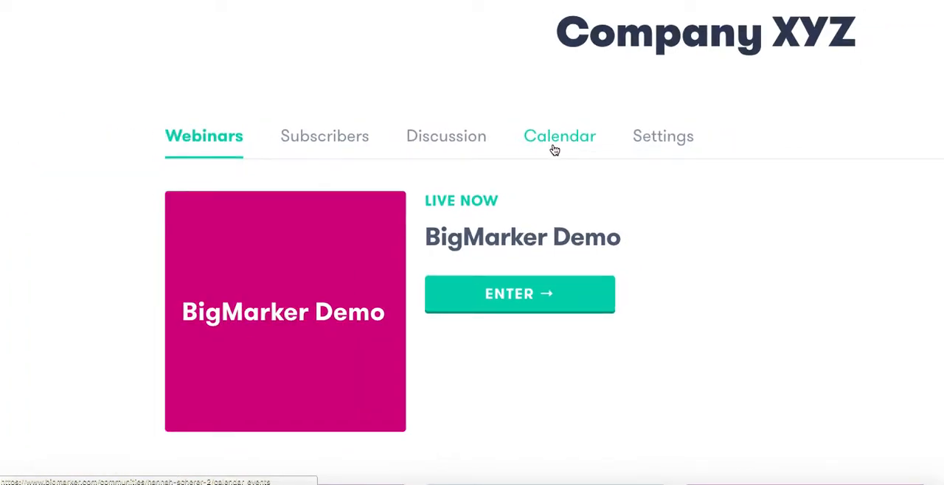
scroll(554, 150, "down", 4)
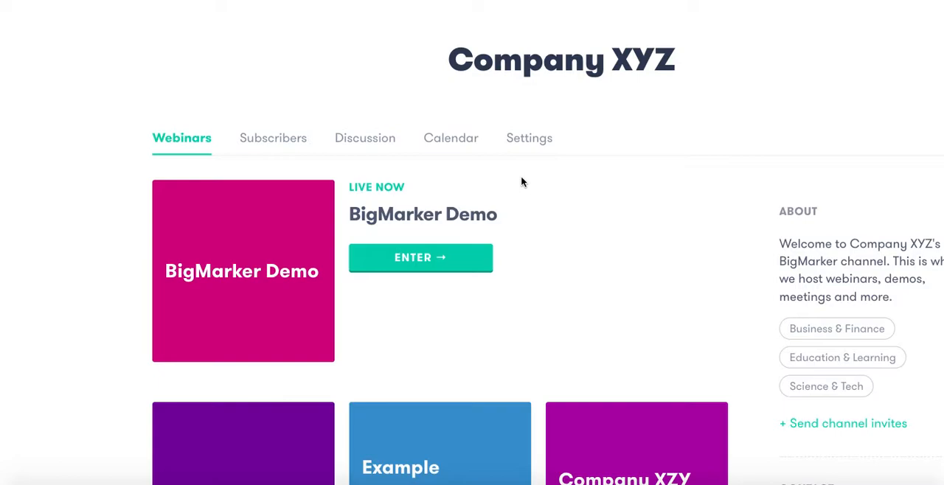
Open the form for scheduling a webinar from the channel page, look over its fields and close it
scroll(506, 169, "up", 5)
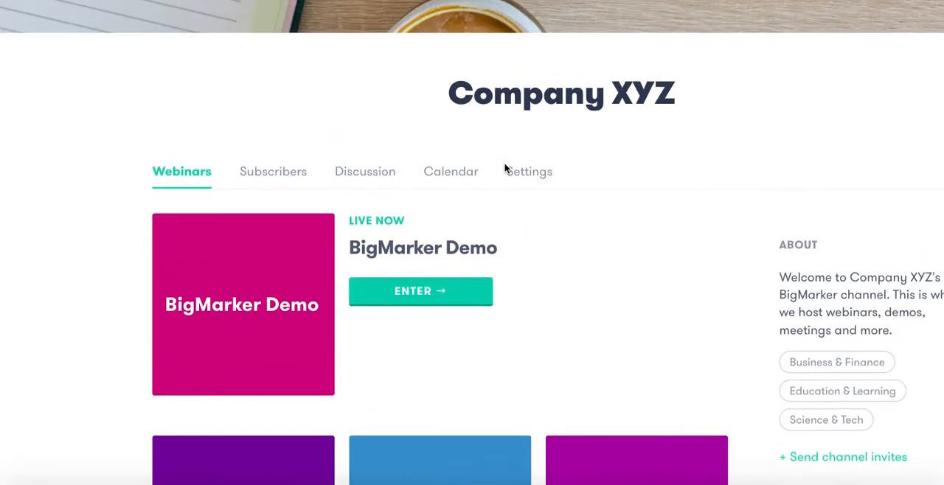
scroll(506, 169, "up", 2)
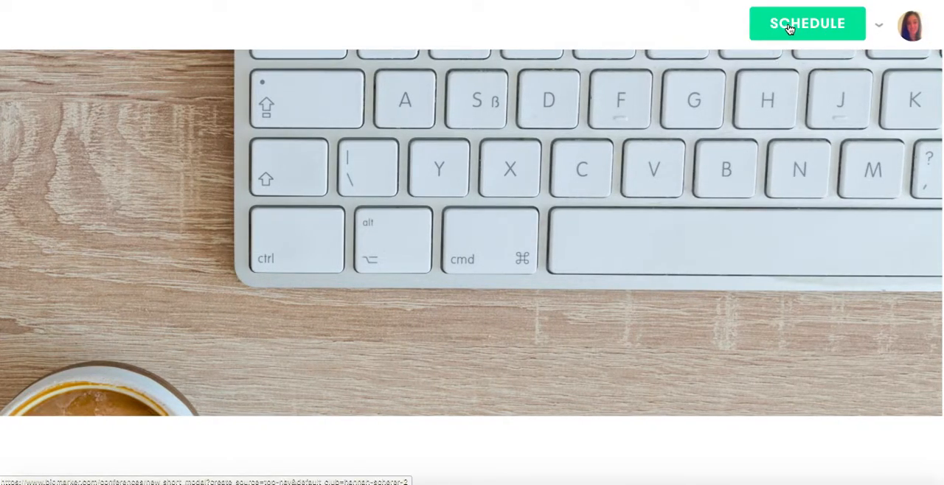
left_click(789, 28)
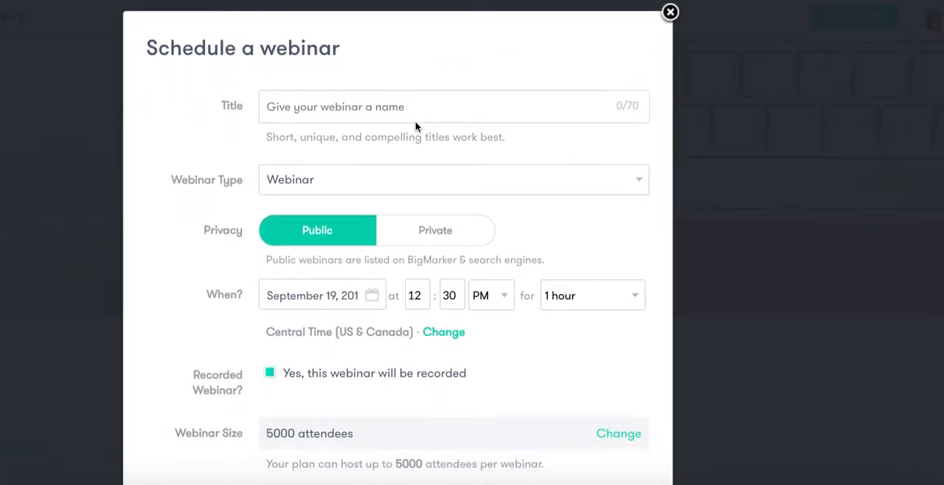
left_click(669, 13)
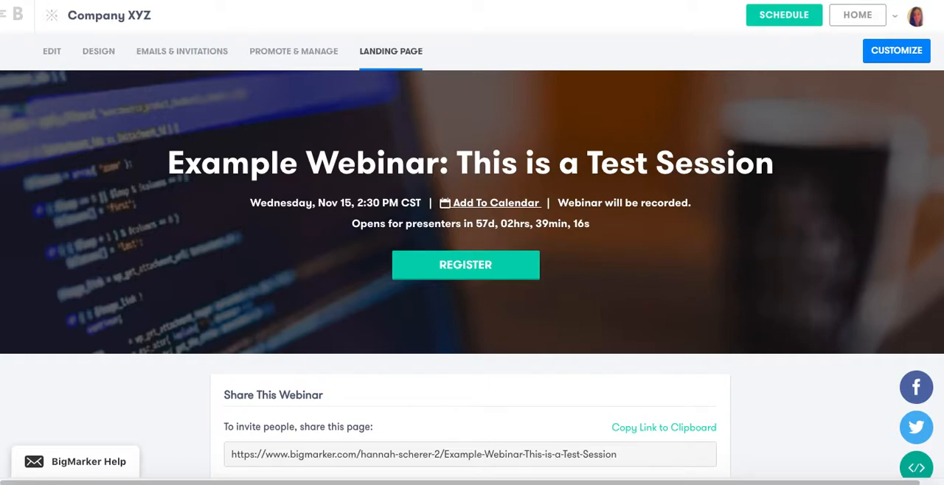
Examine the landing page of "Example Webinar: This is a Test Session", including its sharing options, webinar details and management sections
scroll(462, 147, "down", 1)
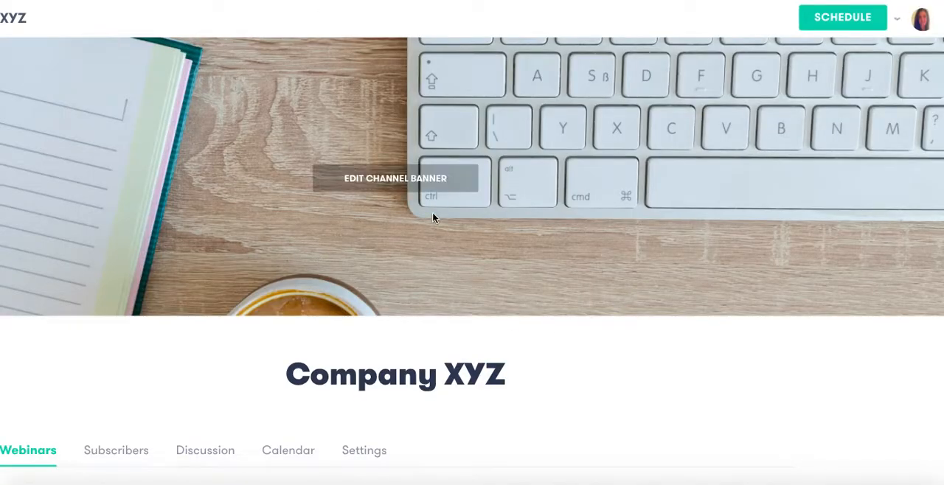
scroll(424, 83, "down", 10)
scroll(424, 83, "up", 1)
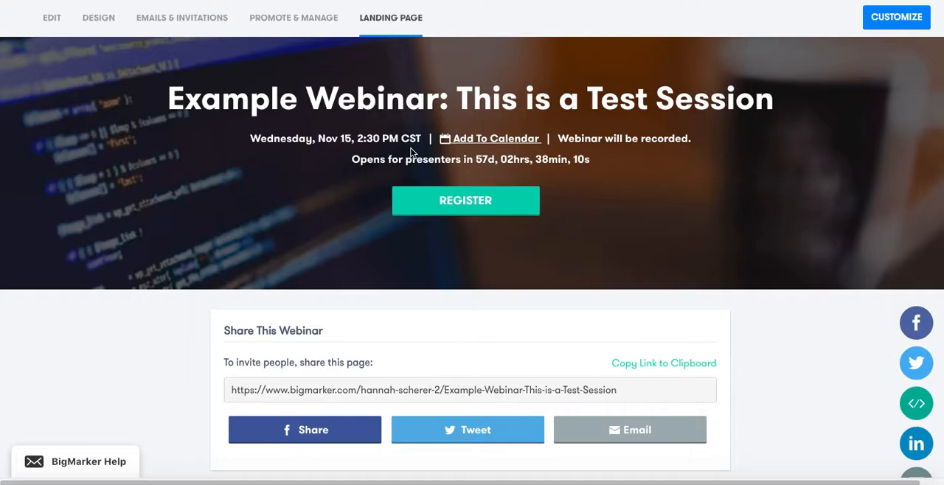
scroll(412, 151, "down", 2)
scroll(413, 152, "down", 1)
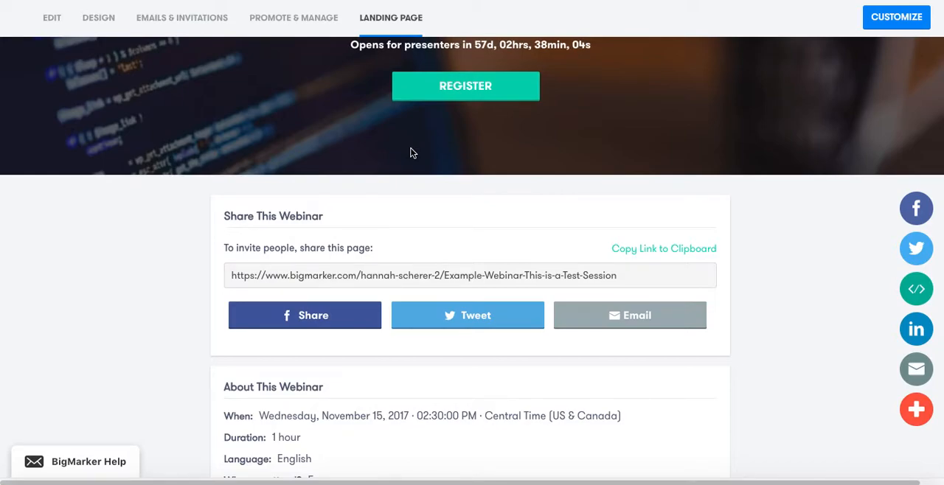
scroll(411, 153, "down", 1)
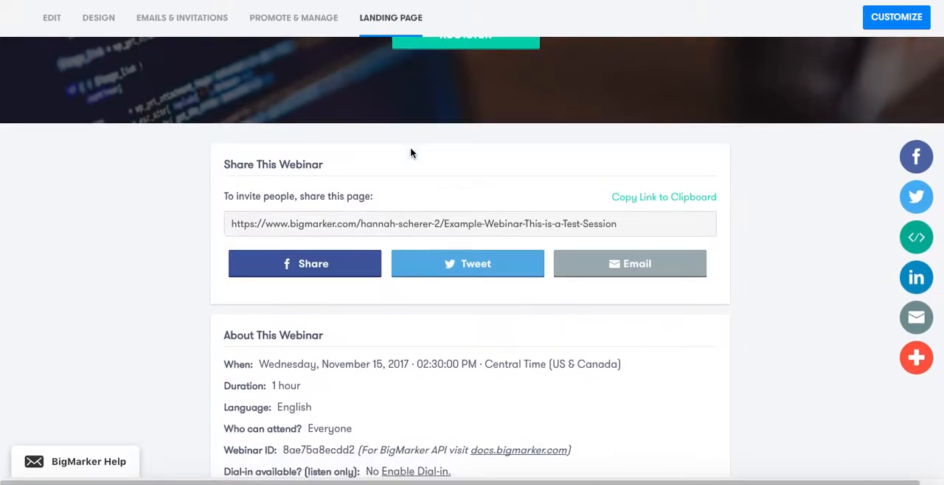
scroll(411, 150, "up", 4)
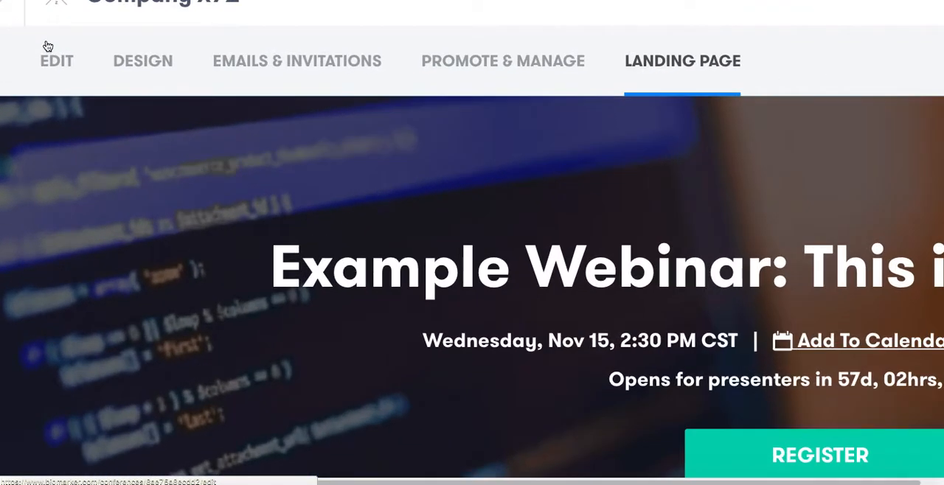
Open the example webinar's edit settings and look over its title, host and schedule fields
scroll(48, 46, "up", 1)
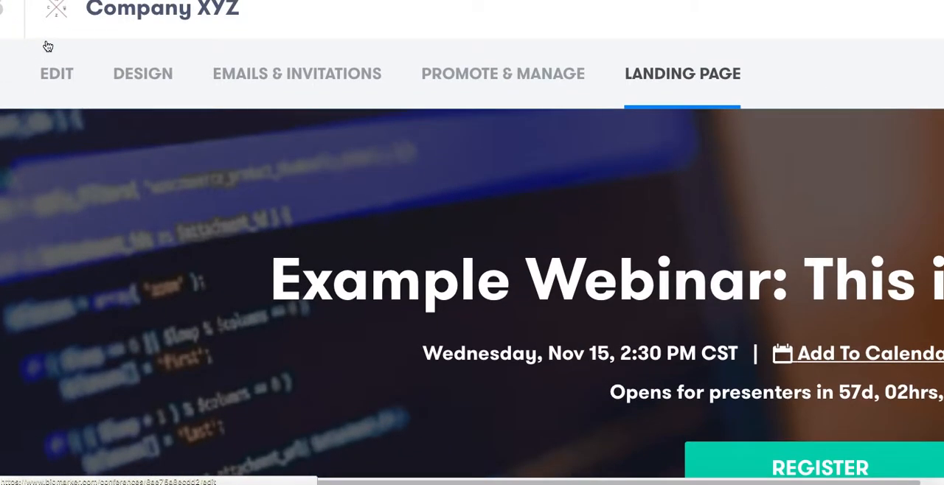
left_click(62, 75)
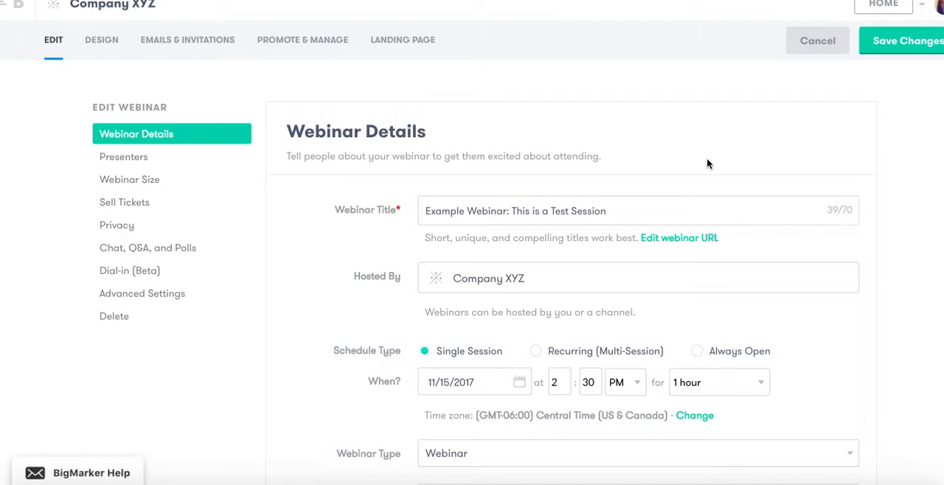
scroll(706, 163, "down", 1)
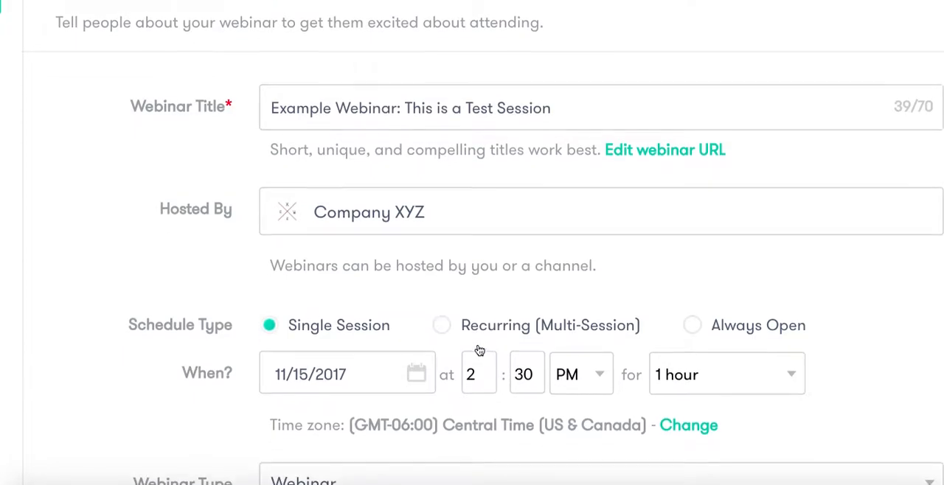
scroll(480, 351, "down", 1)
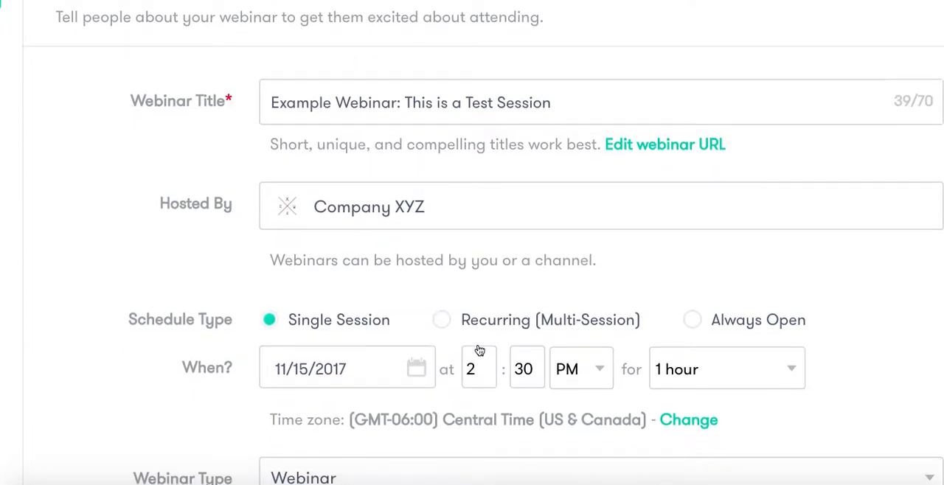
Try the Recurring (Multi-Session) schedule type, look over its options, and return the webinar to Single Session
left_click(442, 320)
scroll(443, 324, "down", 1)
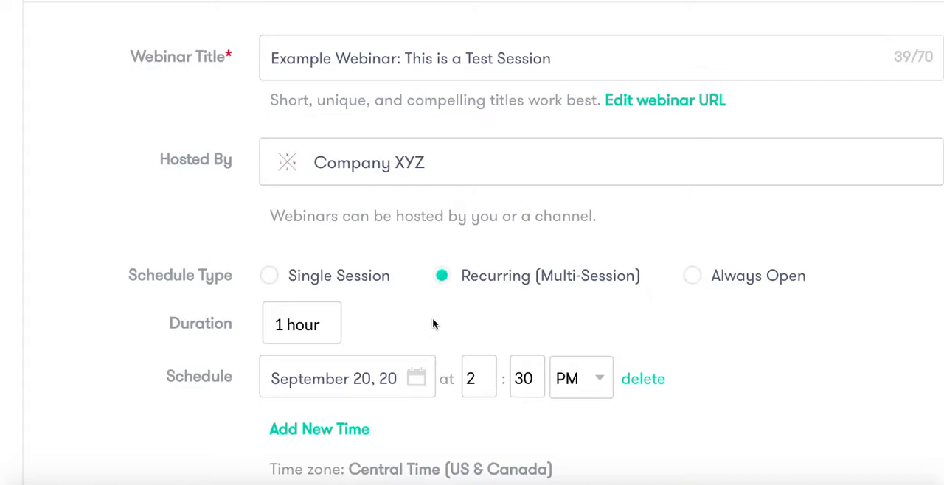
scroll(434, 325, "down", 1)
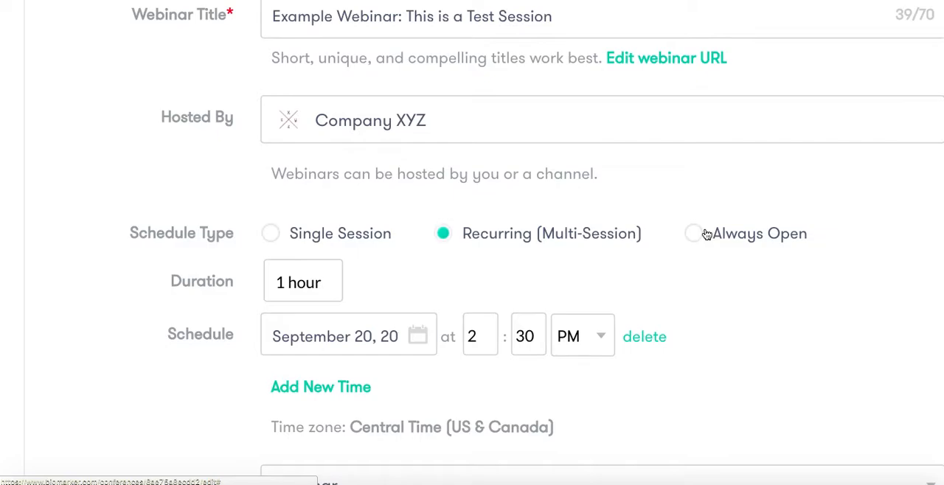
left_click(272, 234)
key("ctrl+minus")
key("ctrl+minus")
key("ctrl+minus")
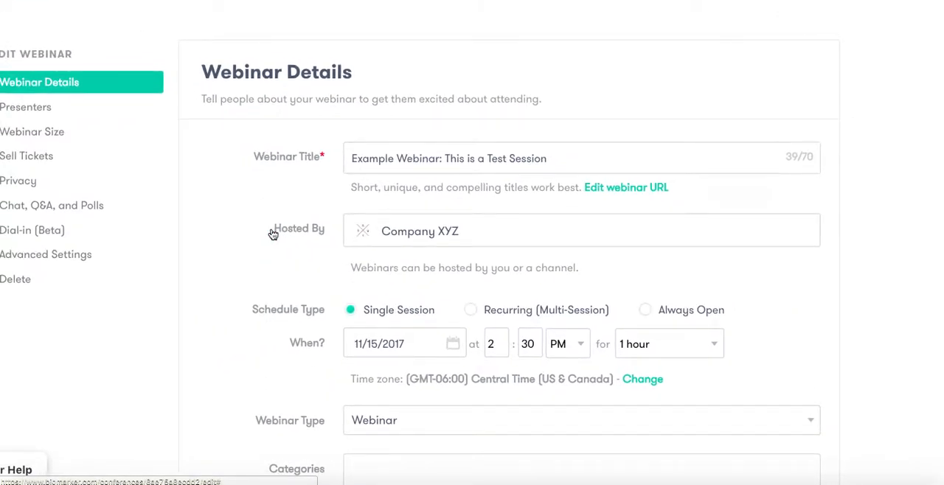
Review the remaining Webinar Details fields and the Presenters section, including the existing presenter's entry and the option for adding presenters
scroll(325, 166, "down", 2)
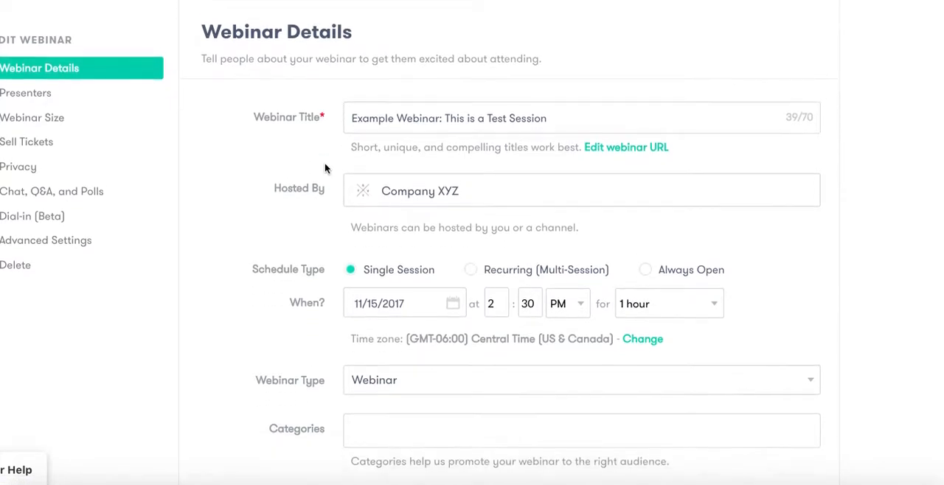
scroll(324, 166, "down", 2)
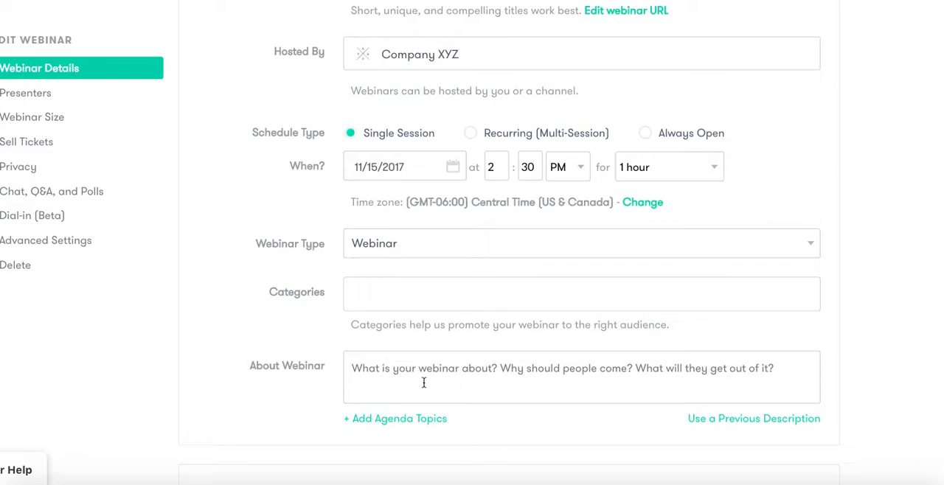
scroll(424, 383, "down", 2)
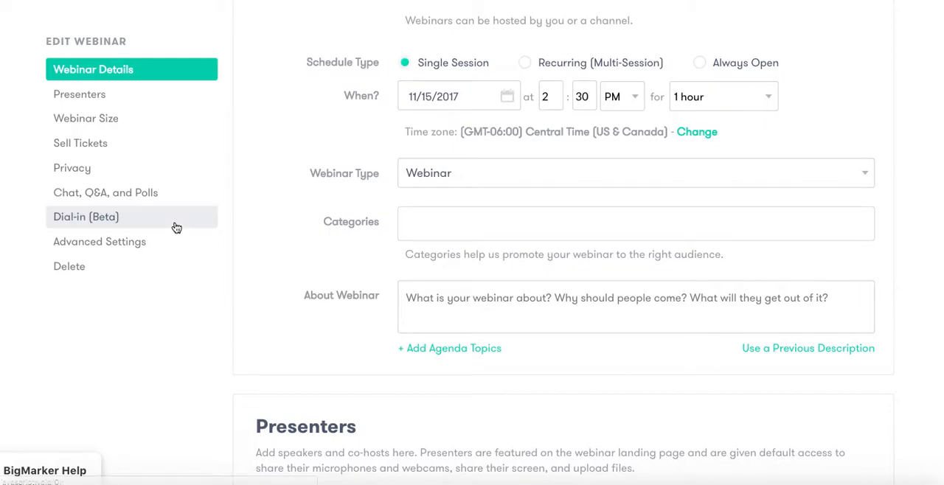
scroll(569, 358, "down", 5)
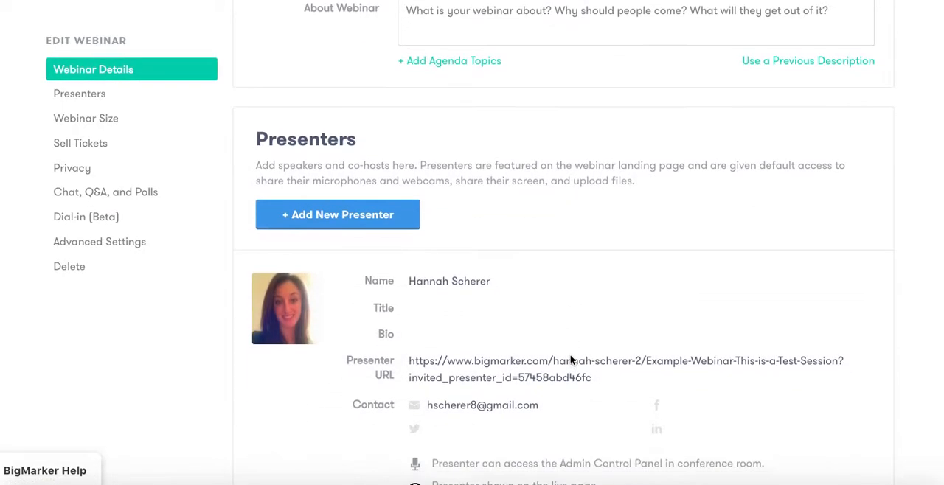
scroll(570, 360, "down", 1)
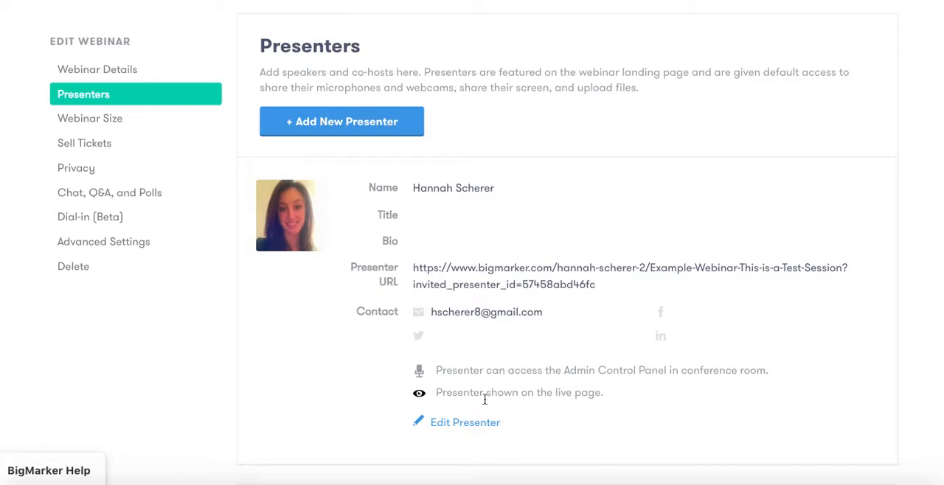
scroll(340, 118, "up", 1)
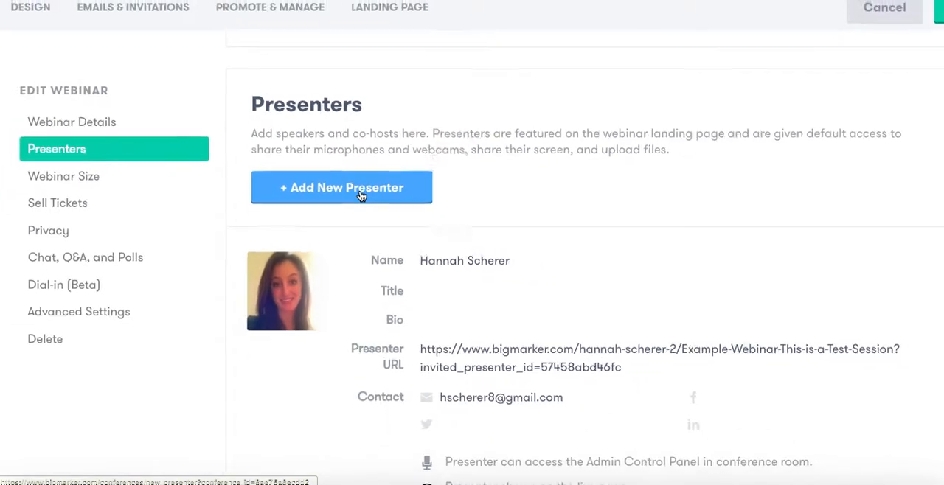
Go to the Sell Tickets settings, try Paid Tickets to view its pricing and coupon options, and return to No Tickets
left_click(117, 204)
scroll(118, 205, "up", 1)
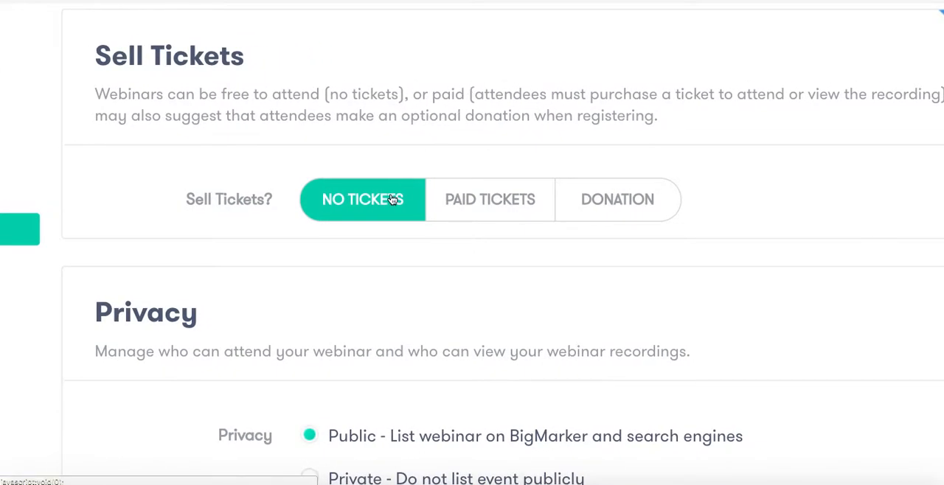
left_click(457, 197)
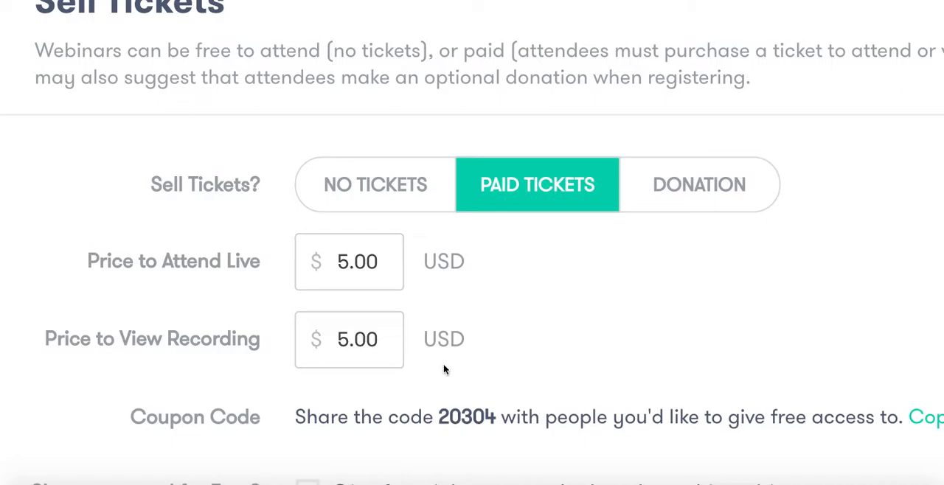
scroll(443, 365, "down", 1)
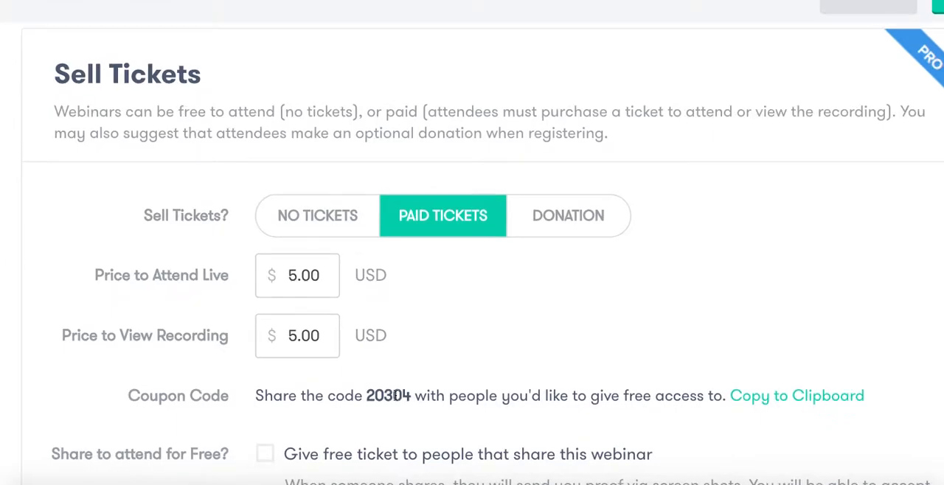
left_click(344, 203)
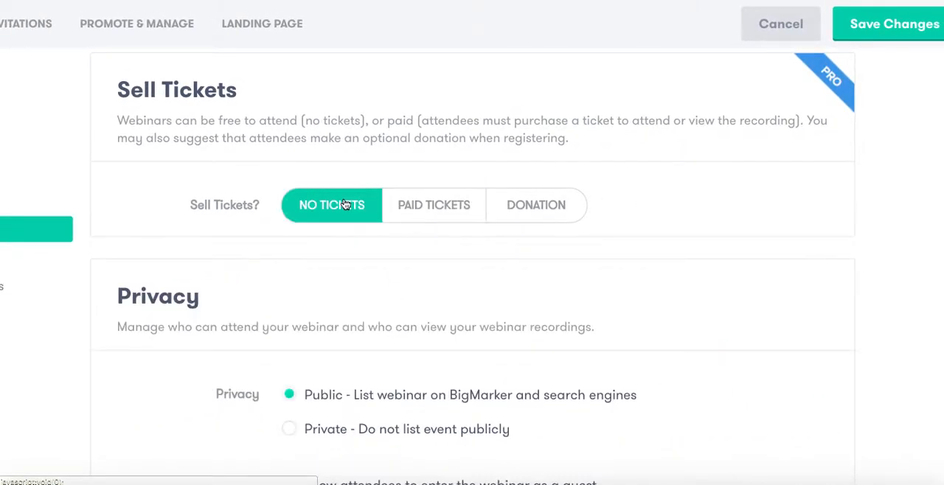
Set the webinar's privacy to Private and review the advanced privacy, guest access and recording permission options
left_click(81, 257)
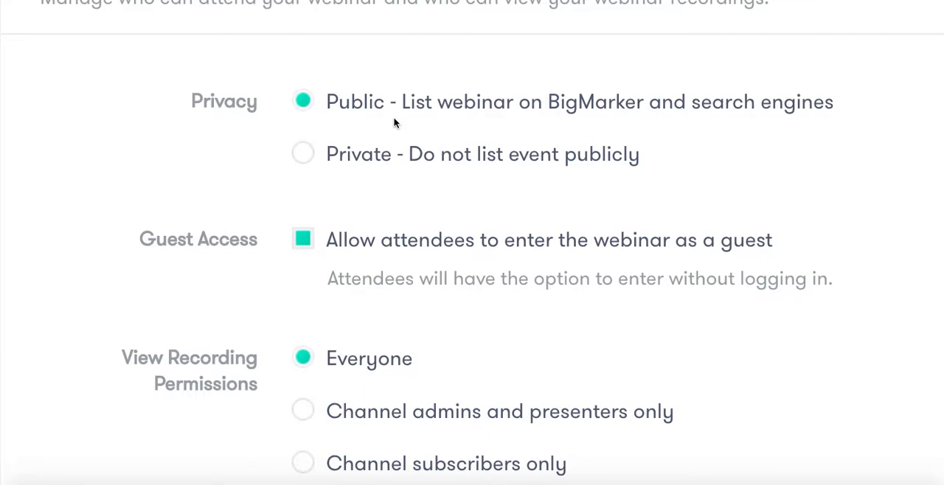
left_click(302, 153)
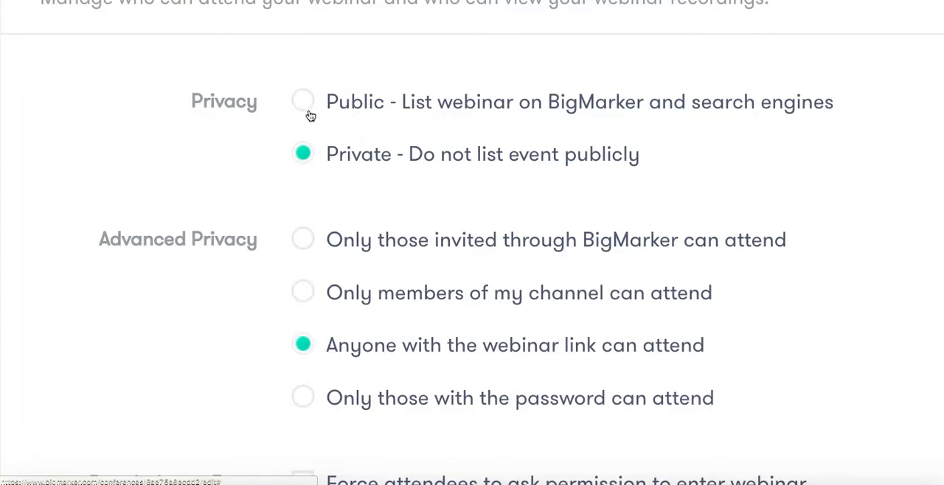
scroll(310, 120, "down", 3)
scroll(310, 120, "down", 5)
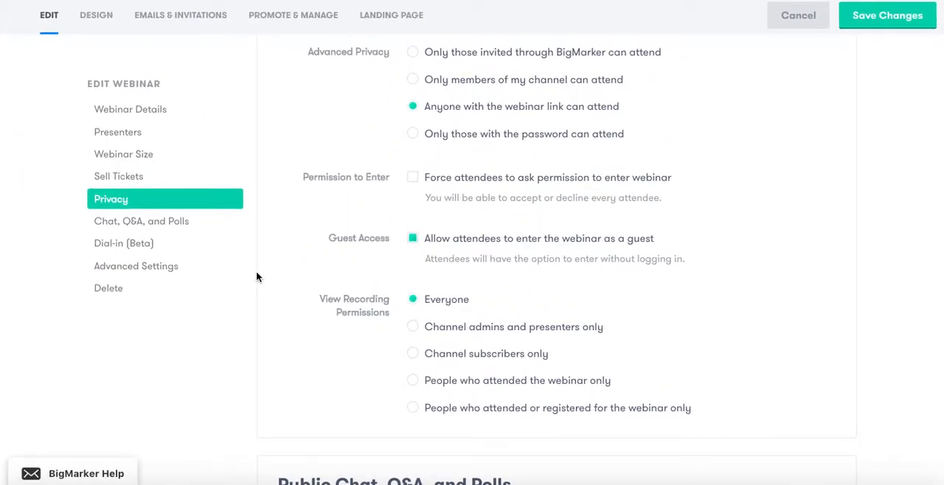
Open the webinar's design settings and compare the Classic, Countdown, Minimalist and Billboard landing page templates
left_click(98, 14)
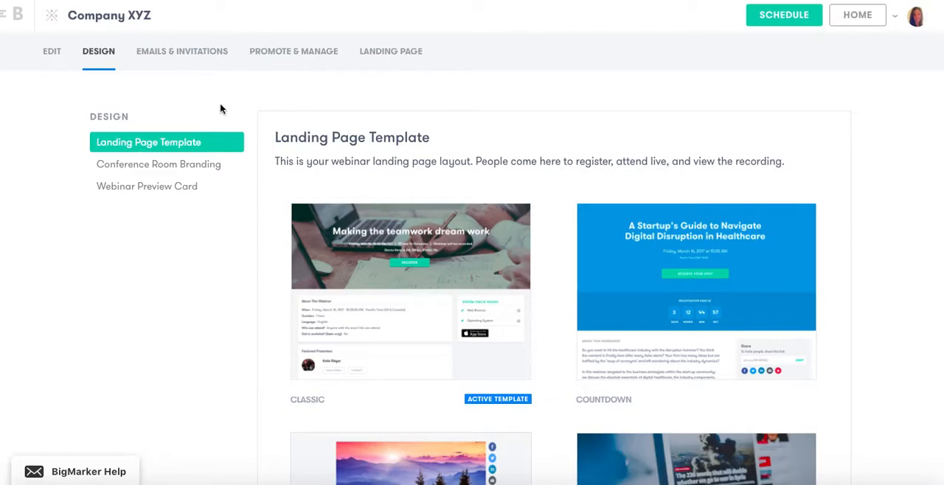
mouse_move(497, 242)
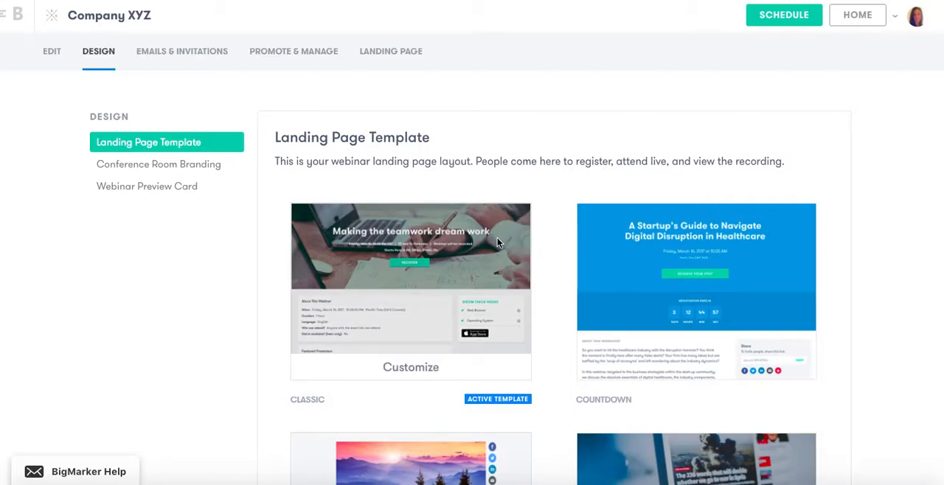
scroll(497, 242, "down", 3)
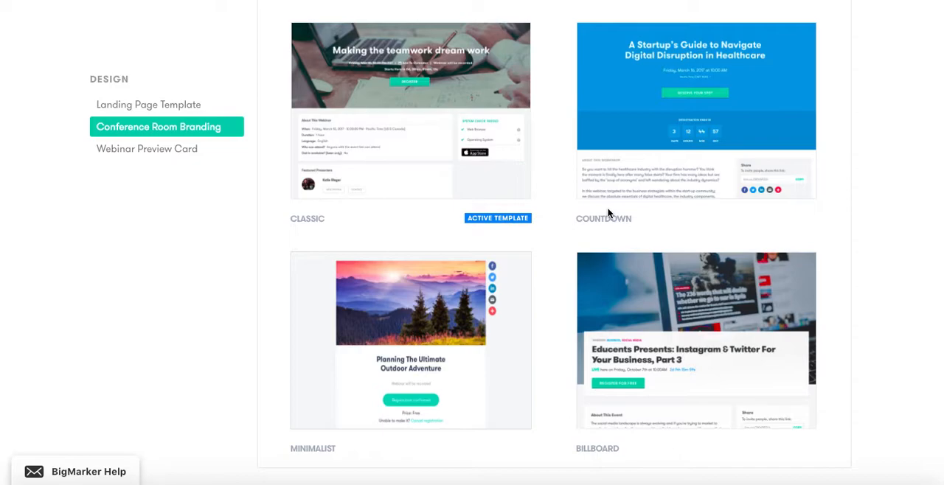
mouse_move(500, 184)
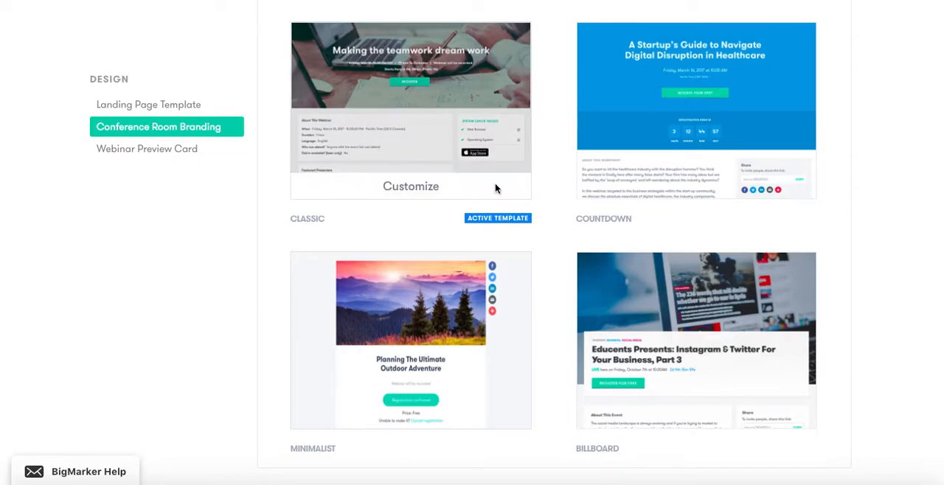
mouse_move(662, 174)
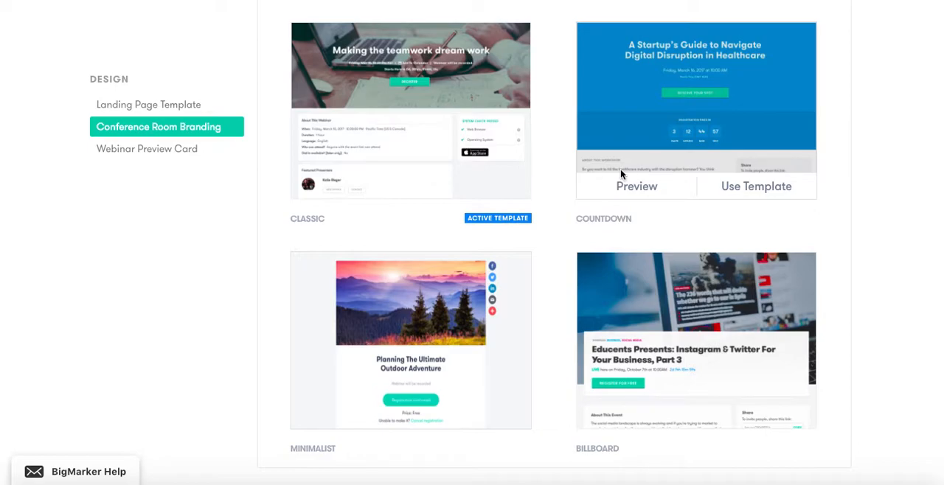
mouse_move(432, 331)
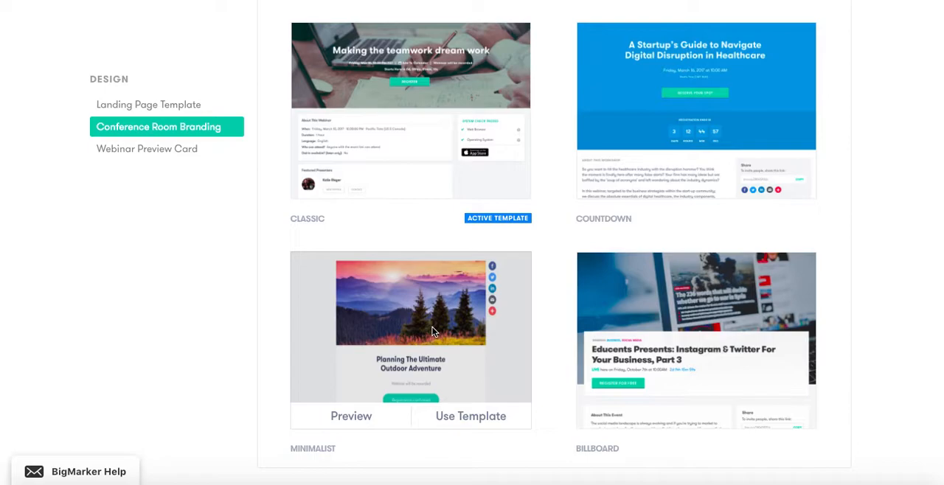
mouse_move(754, 385)
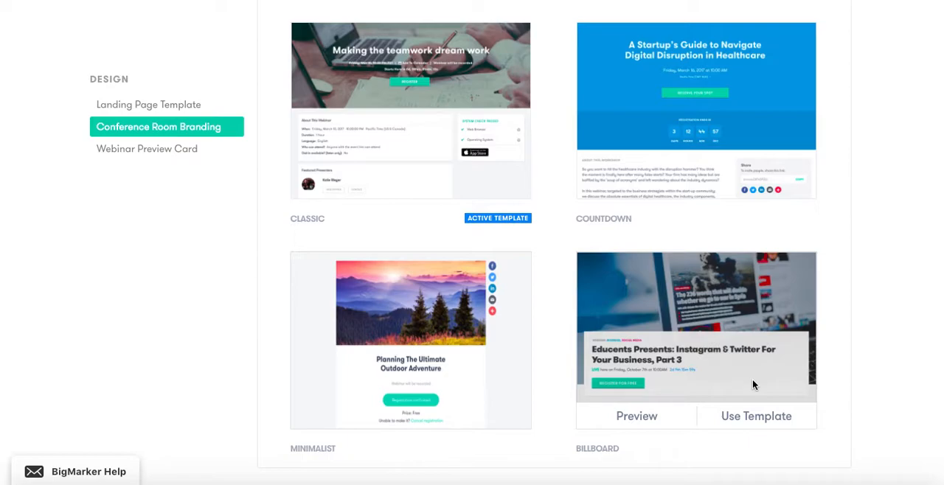
mouse_move(396, 186)
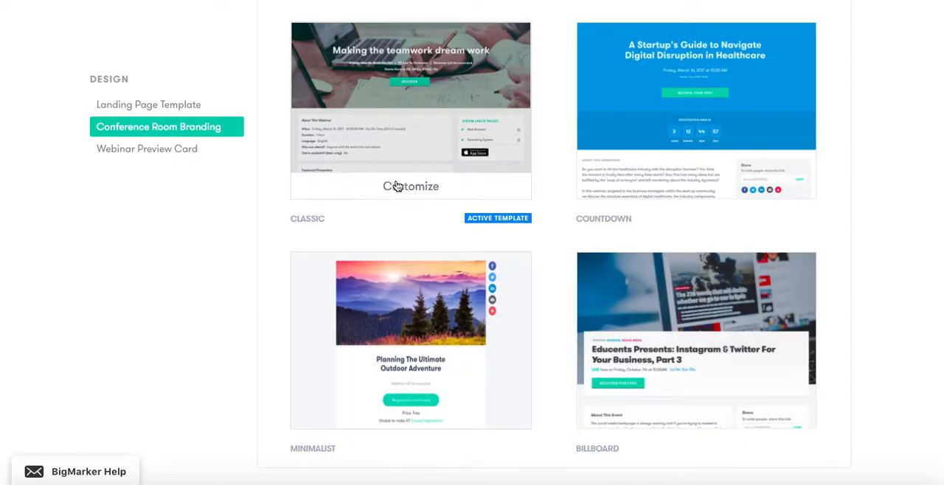
Open the Classic landing page template for customization and look over its page preview
left_click(410, 188)
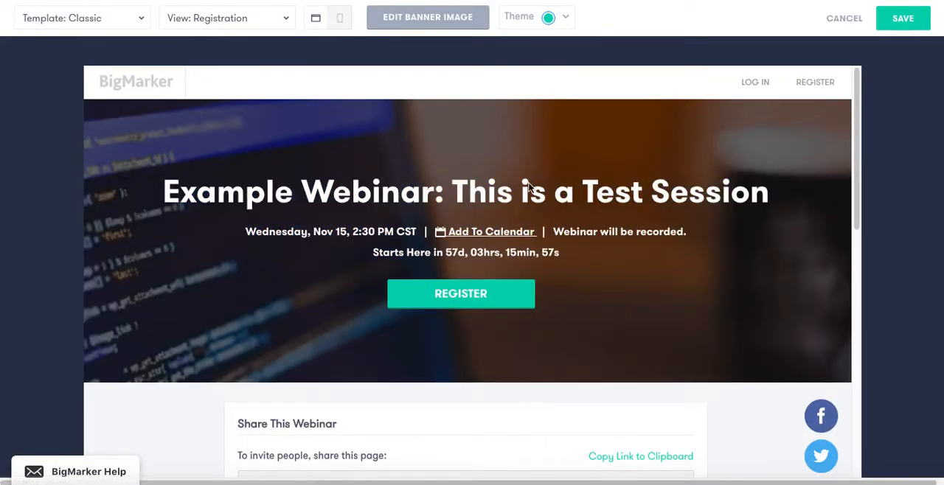
scroll(559, 169, "down", 1)
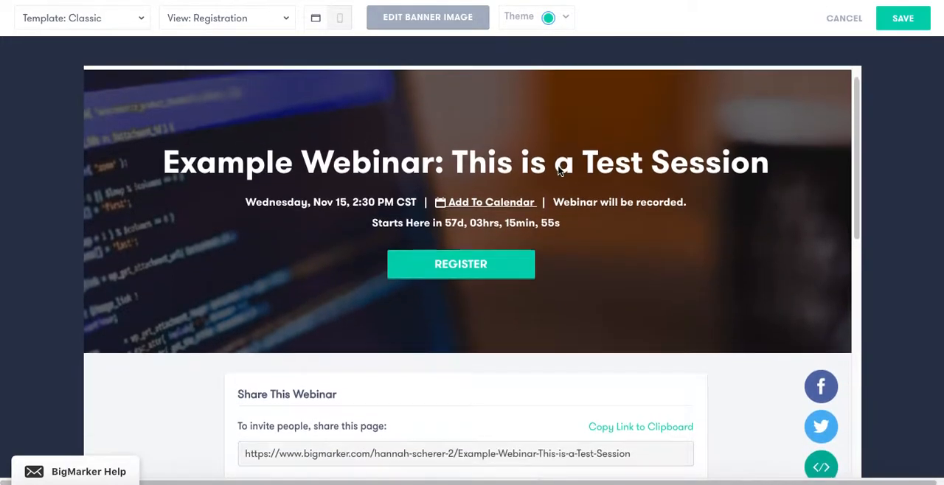
scroll(558, 169, "up", 1)
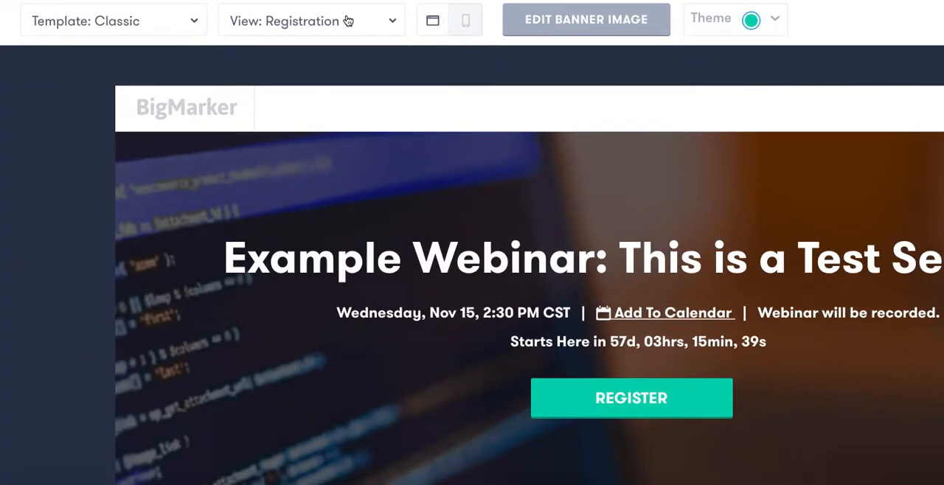
Check the available landing page views and switch the template to Minimalist
left_click(357, 24)
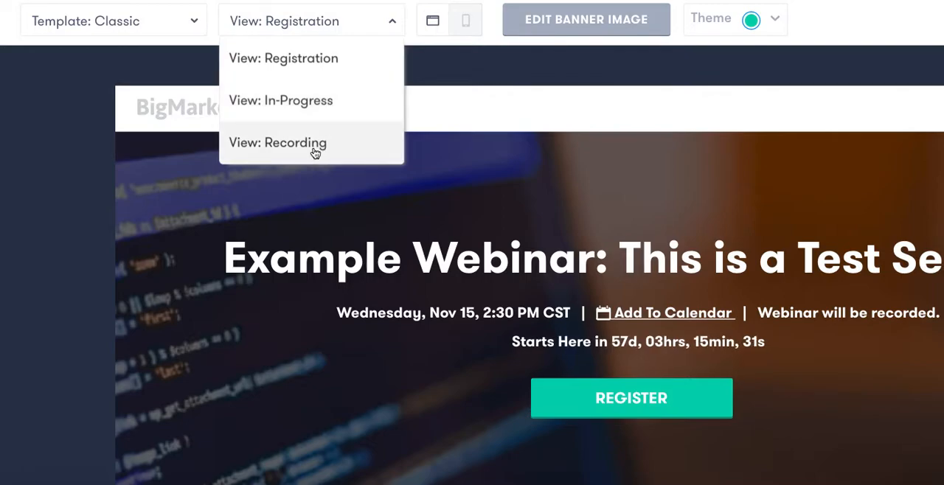
left_click(255, 20)
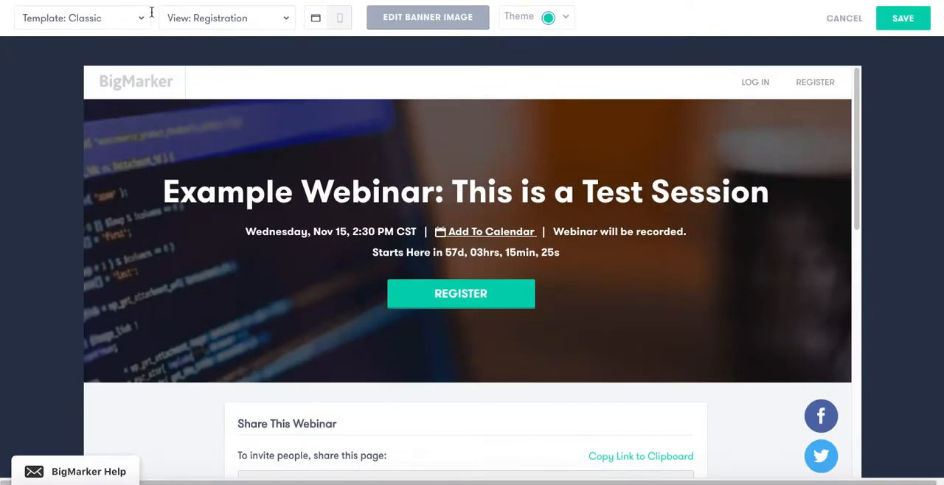
left_click(127, 21)
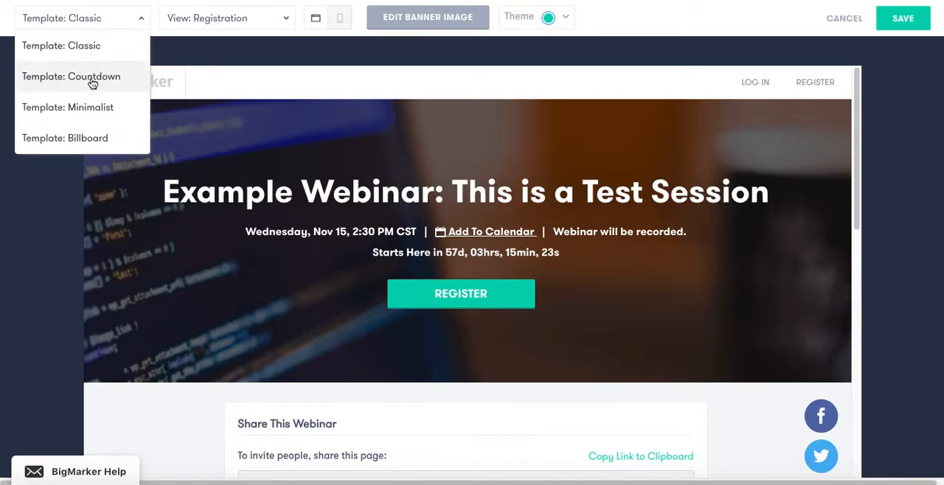
left_click(82, 109)
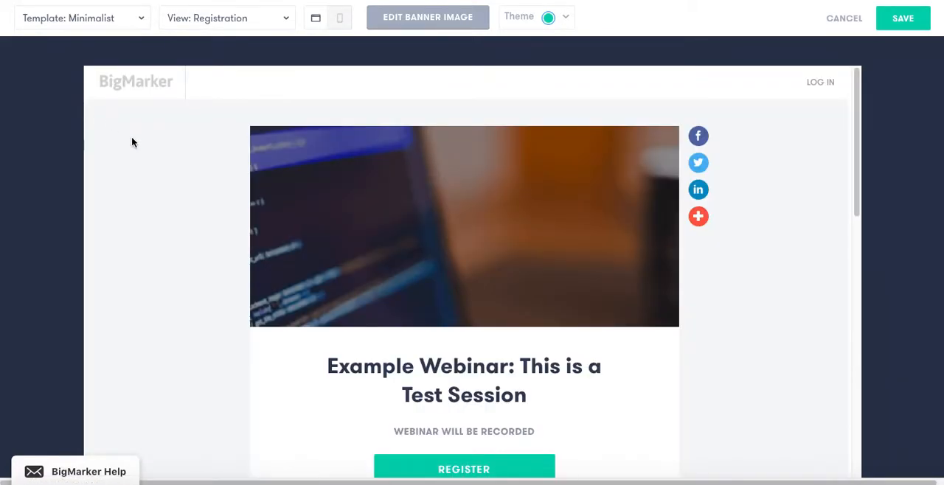
Look over the Minimalist landing page preview and leave the template customization without saving
scroll(341, 249, "down", 3)
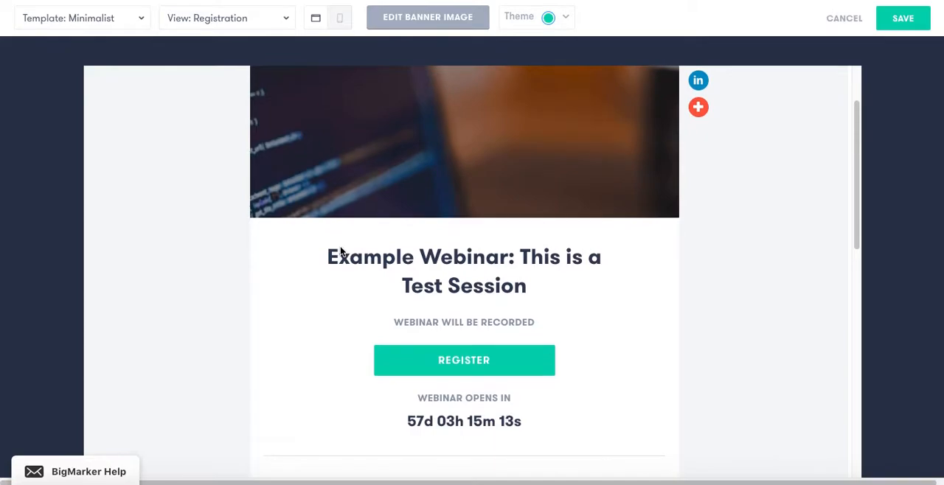
scroll(341, 250, "up", 1)
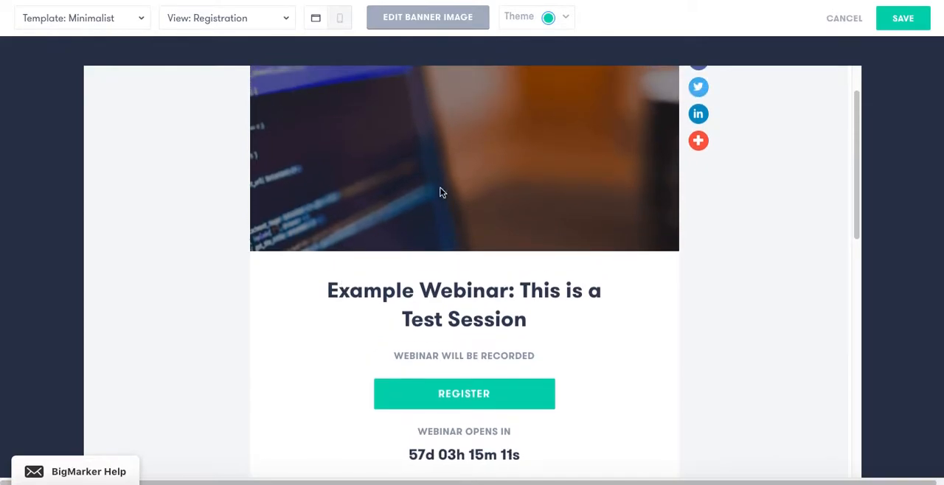
left_click(839, 17)
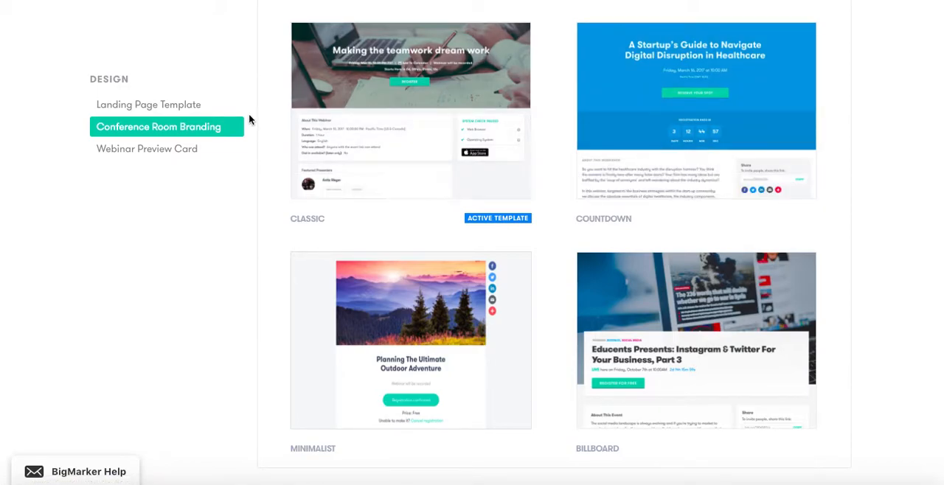
Review the conference room logo and branding options and set the conference room's theme color to dark gray
scroll(655, 233, "down", 1)
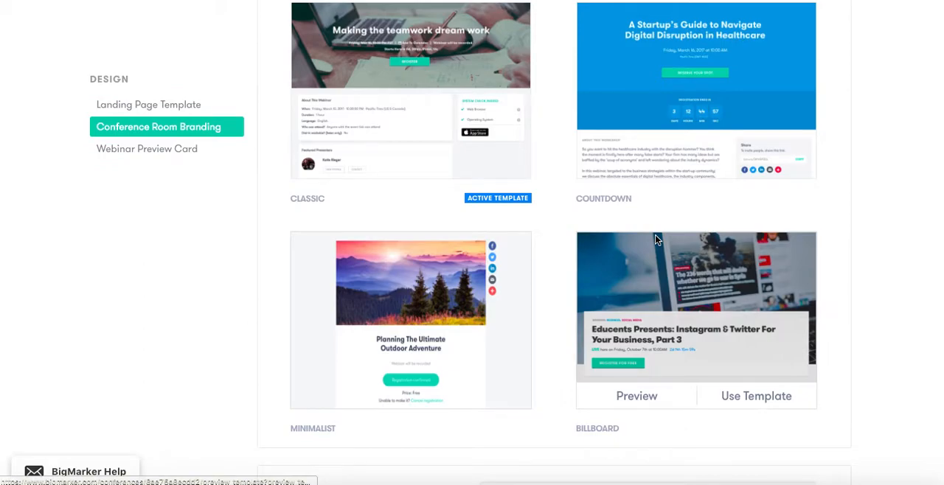
scroll(656, 237, "down", 3)
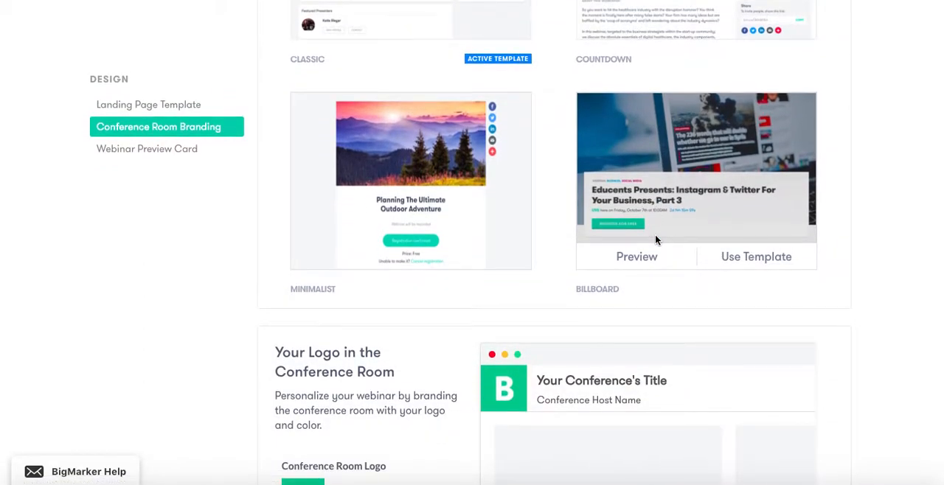
scroll(655, 239, "down", 3)
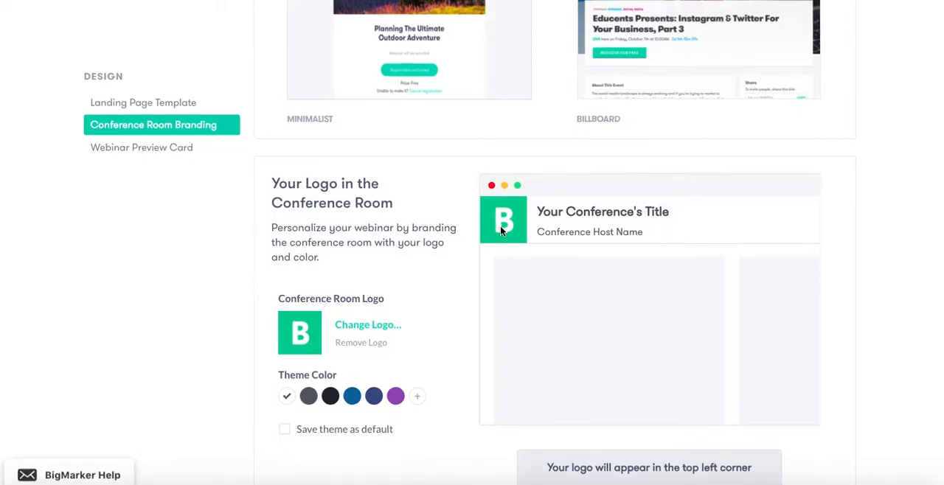
scroll(500, 231, "down", 2)
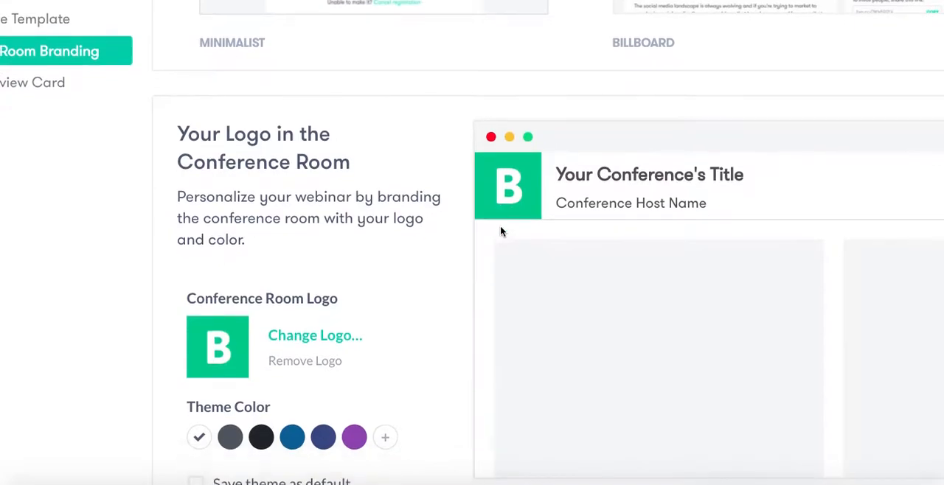
scroll(500, 230, "down", 1)
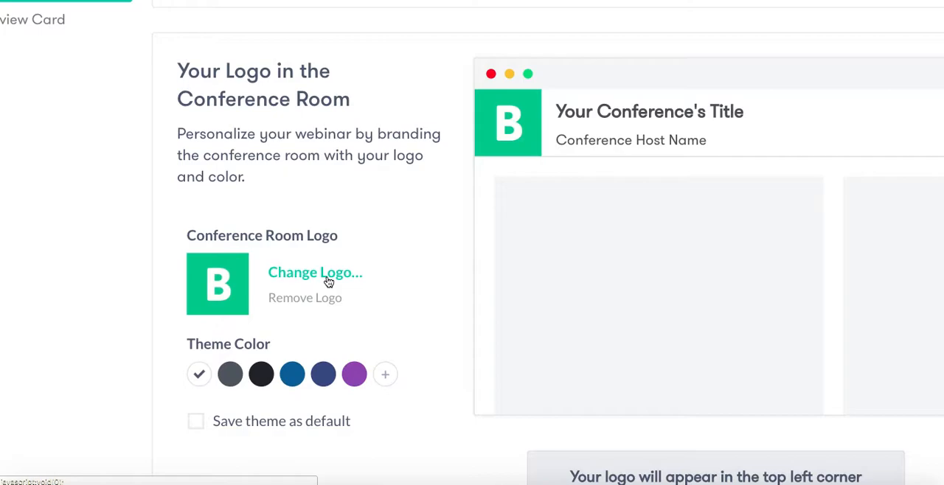
scroll(328, 282, "down", 1)
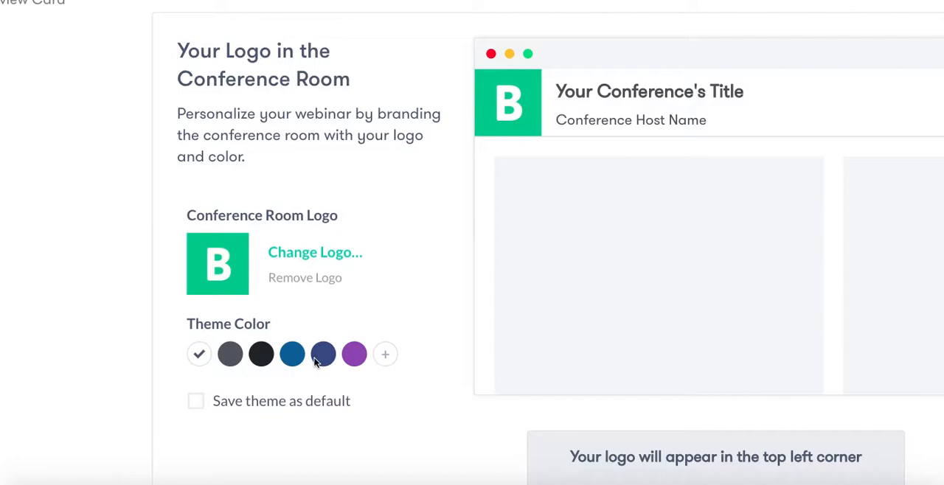
left_click(231, 355)
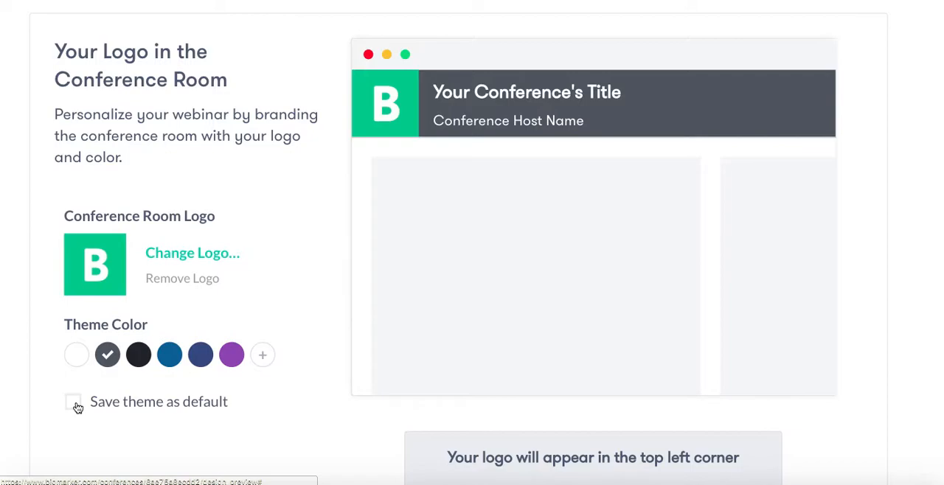
Examine the Webinar Preview Card options for uploading or choosing an image and adding a channel headshot or logo
scroll(77, 407, "down", 4)
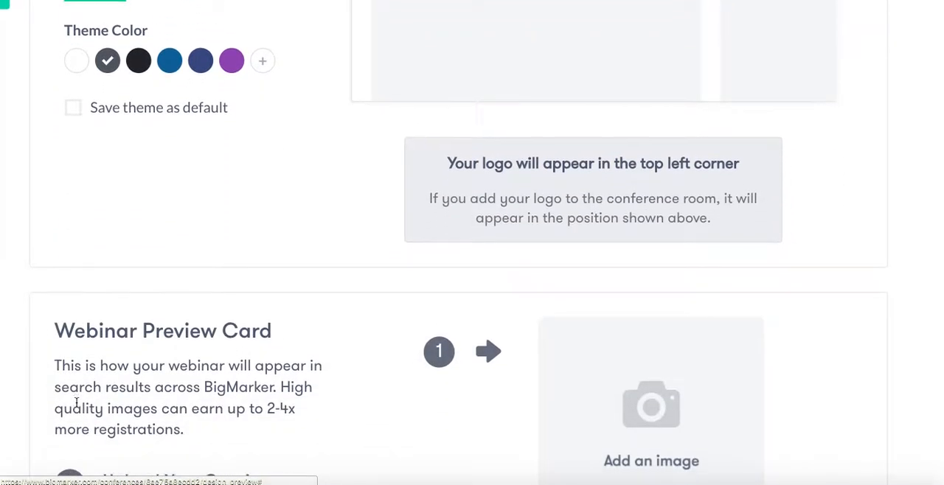
scroll(76, 403, "down", 3)
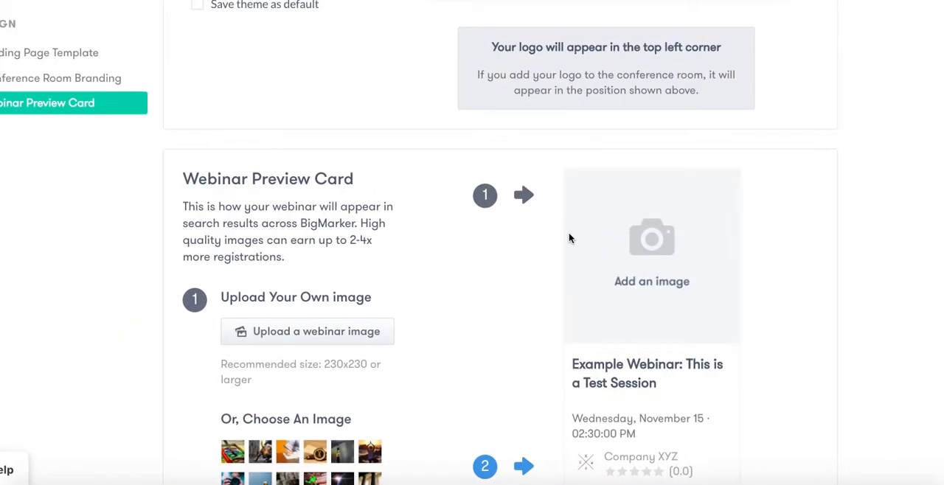
scroll(569, 237, "down", 1)
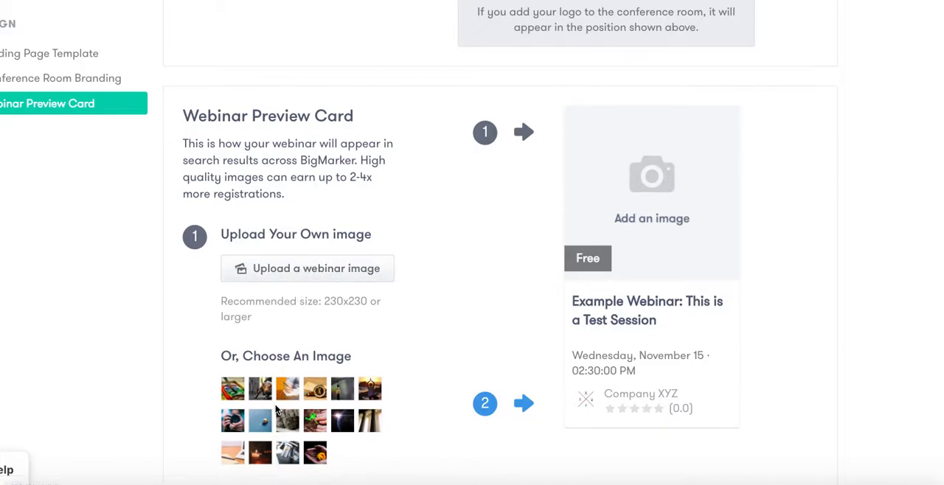
scroll(277, 410, "down", 1)
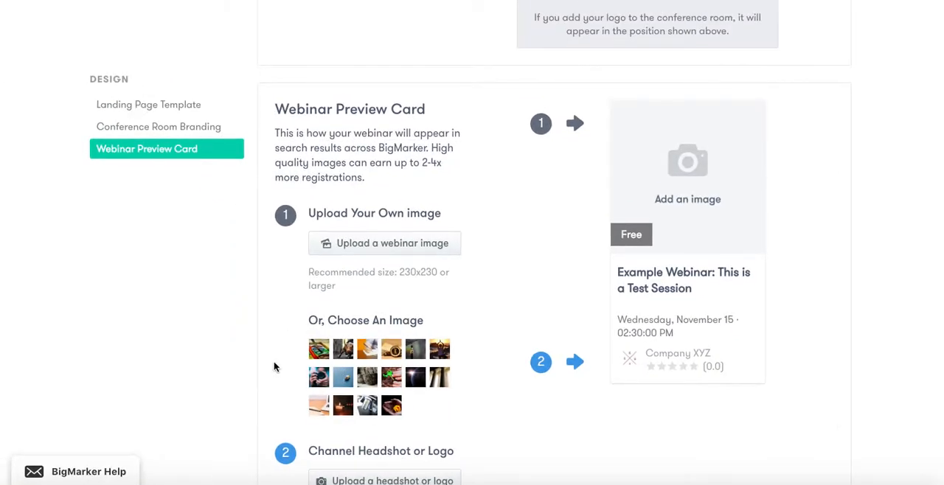
scroll(277, 367, "up", 10)
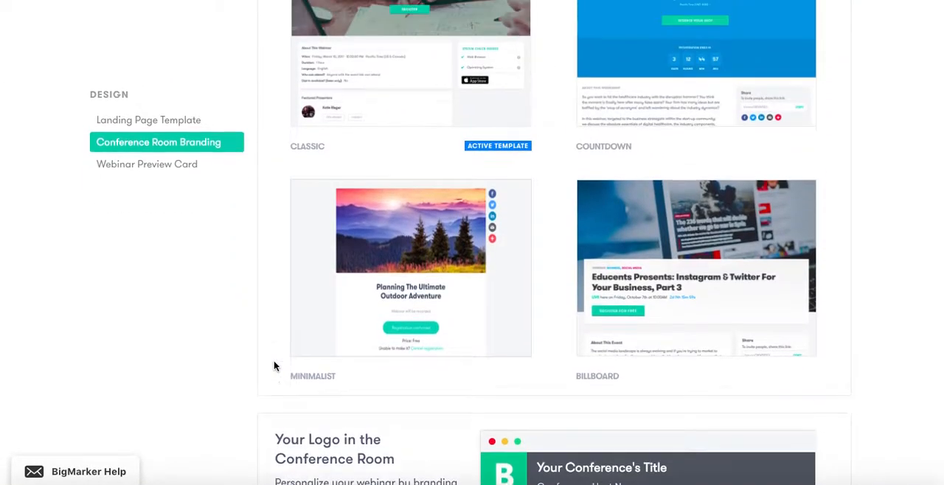
scroll(274, 365, "up", 5)
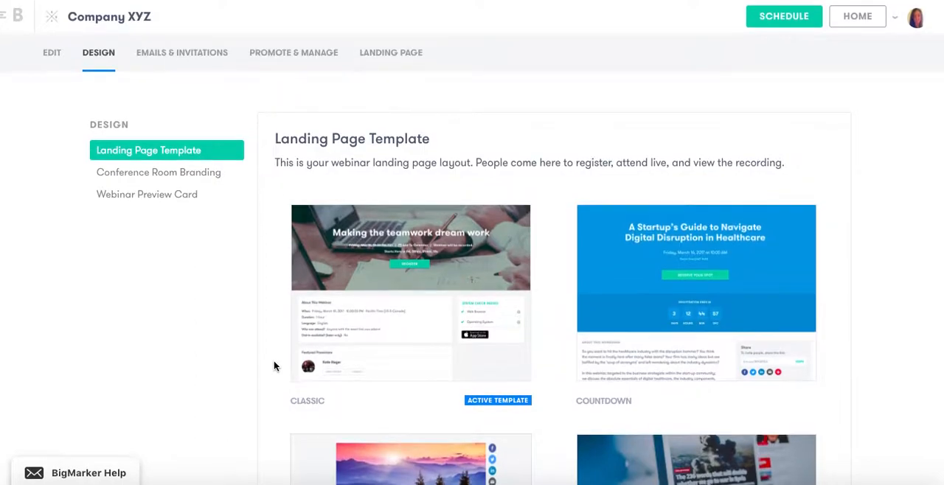
Open the webinar's draft email invitation for editing, check its recipient options and continue to the email content
left_click(198, 62)
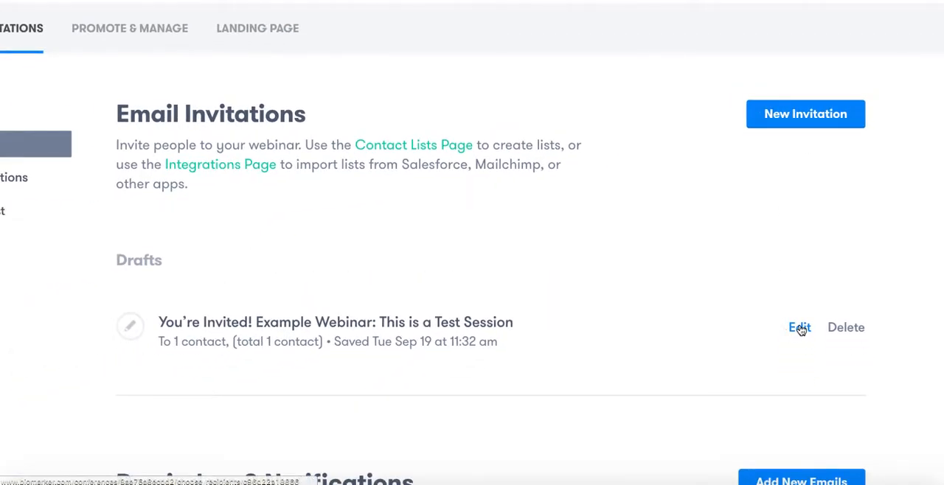
left_click(801, 329)
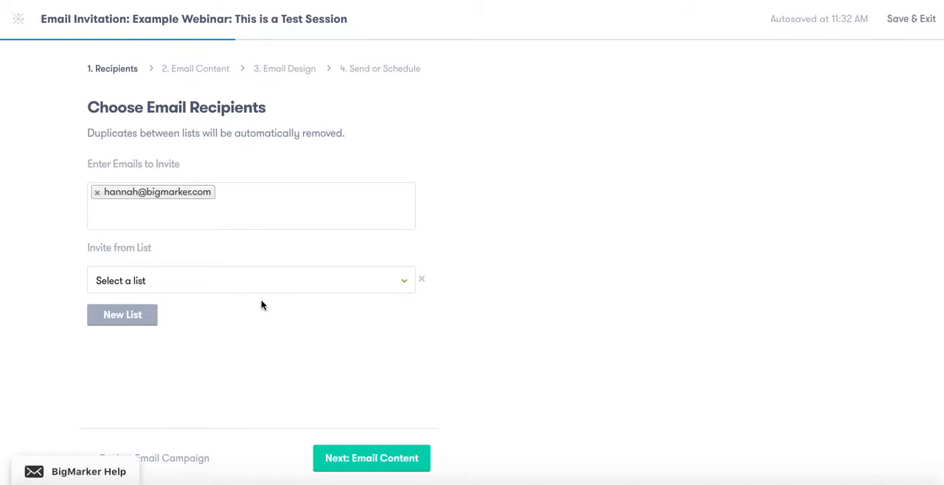
left_click(387, 453)
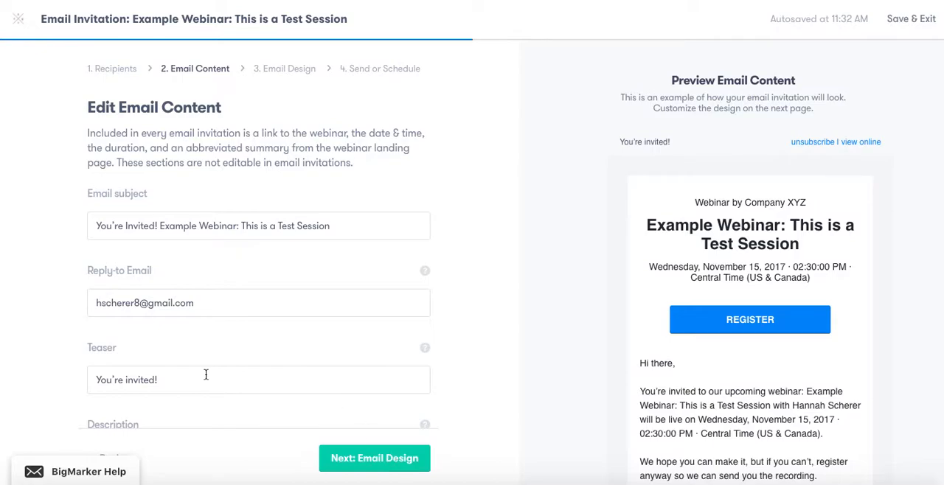
Review the invitation's subject, reply-to, teaser, description, headline and message fields against the email preview
scroll(190, 372, "down", 4)
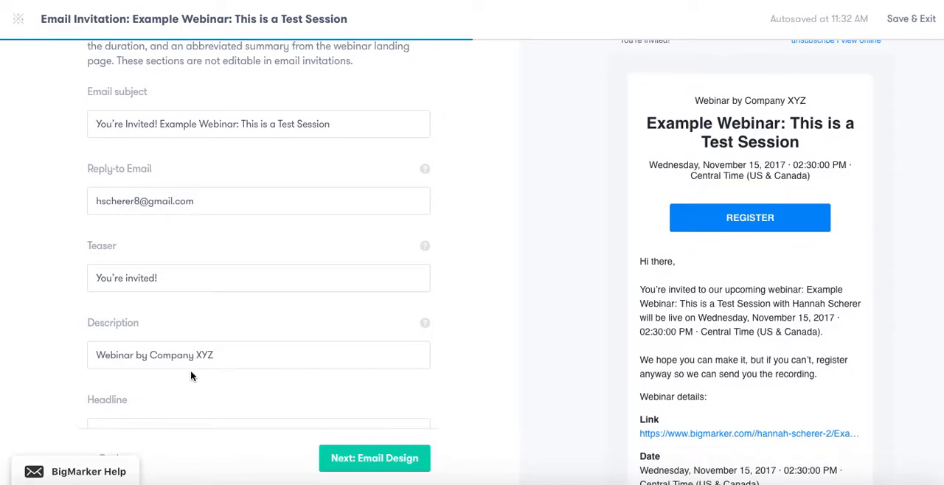
scroll(191, 372, "up", 2)
scroll(190, 371, "down", 3)
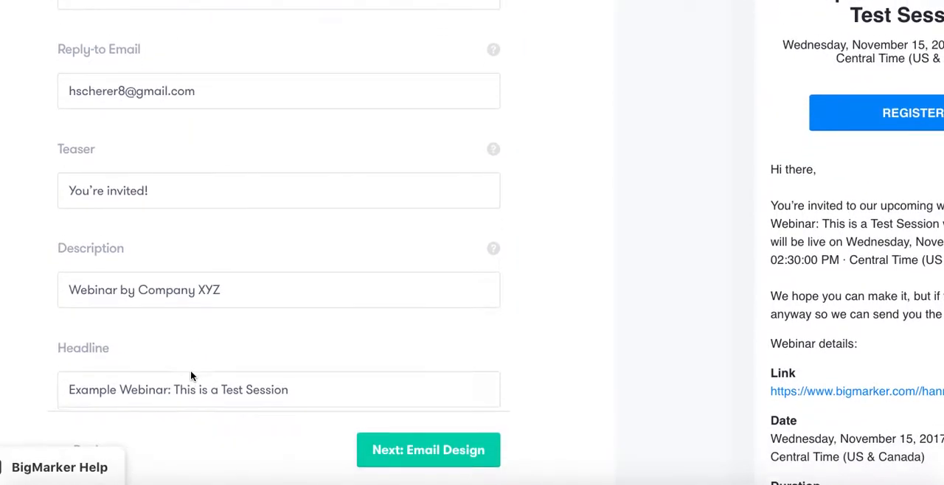
scroll(190, 376, "down", 3)
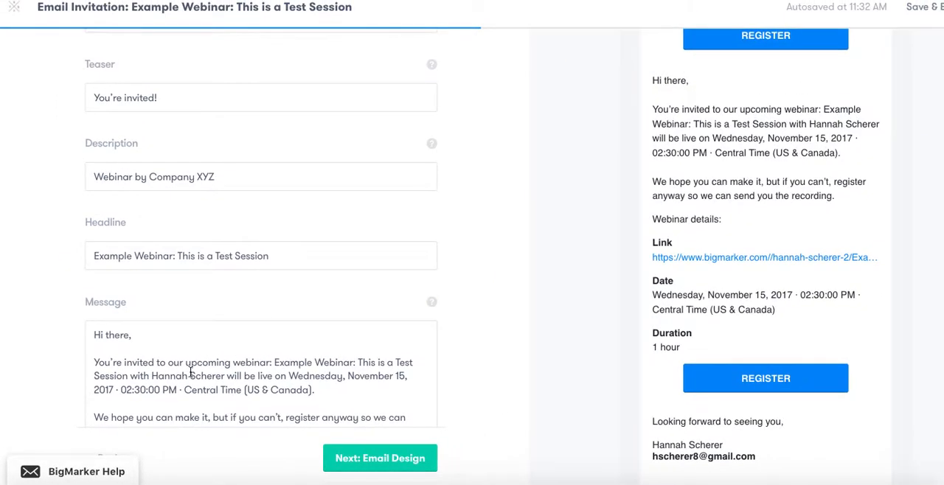
scroll(646, 302, "up", 3)
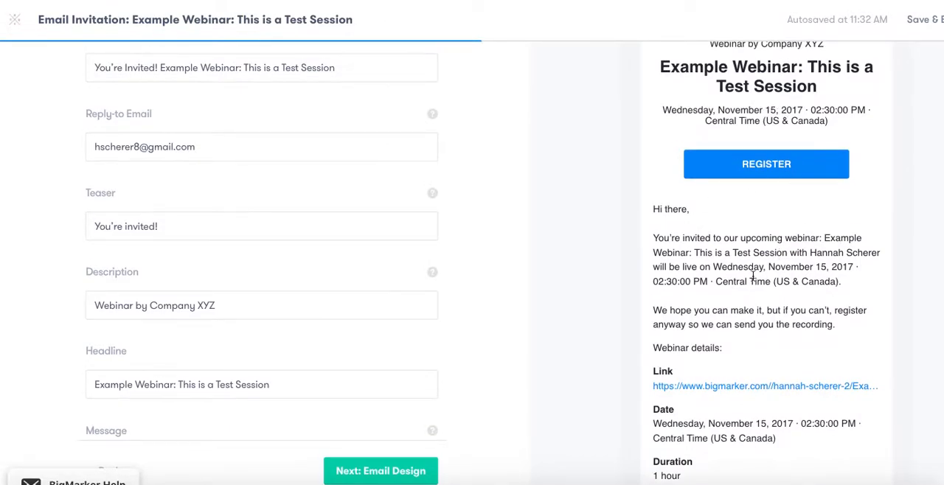
scroll(752, 275, "down", 3)
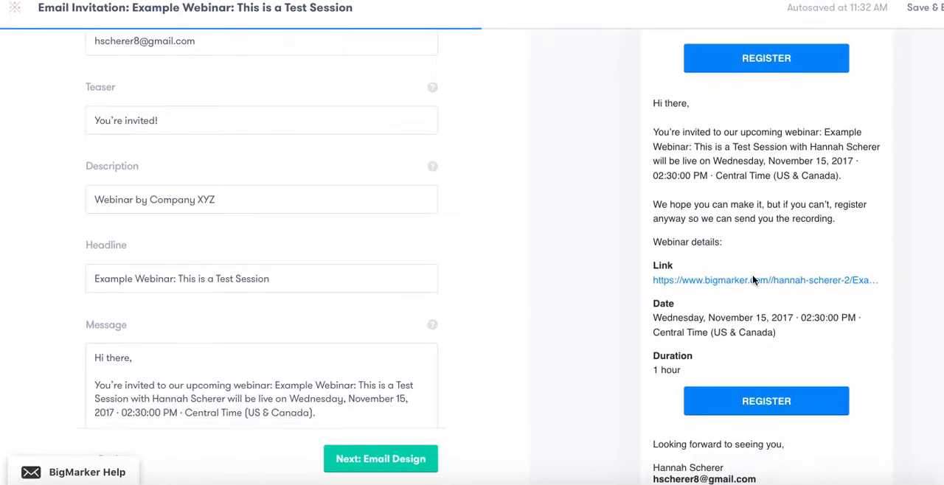
Continue to the email design and examine the template, background, button color, logo and presenter image options
left_click(413, 462)
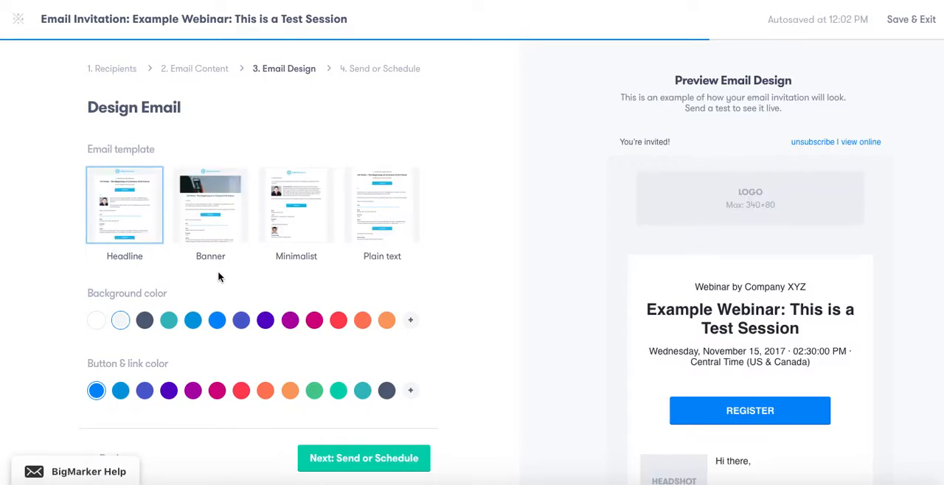
scroll(192, 259, "up", 1)
scroll(192, 258, "down", 2)
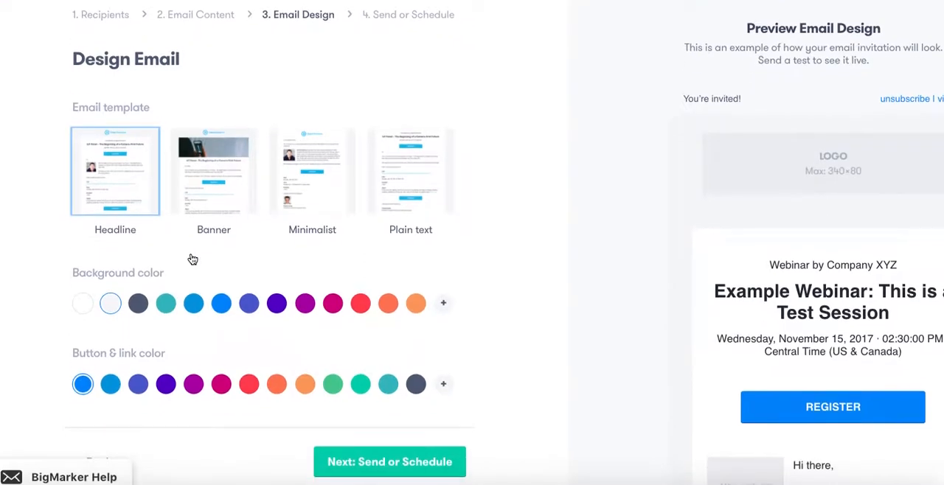
scroll(190, 259, "down", 2)
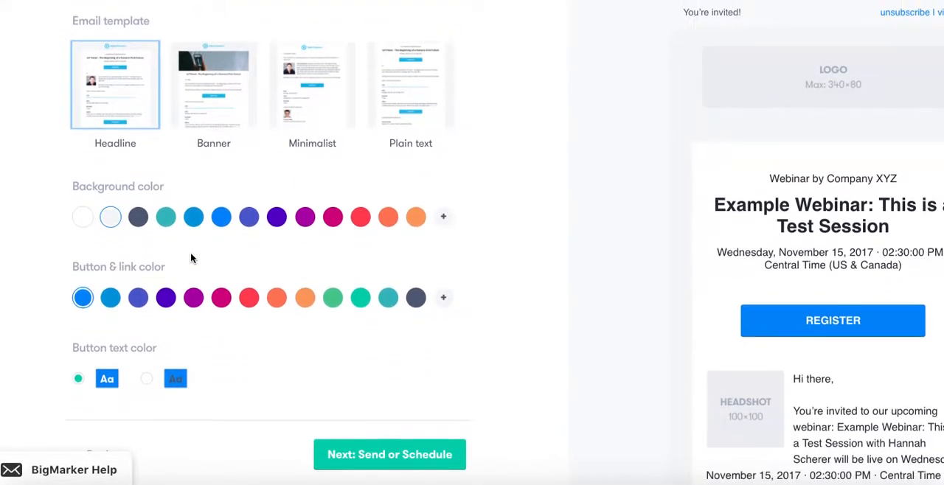
scroll(190, 258, "down", 3)
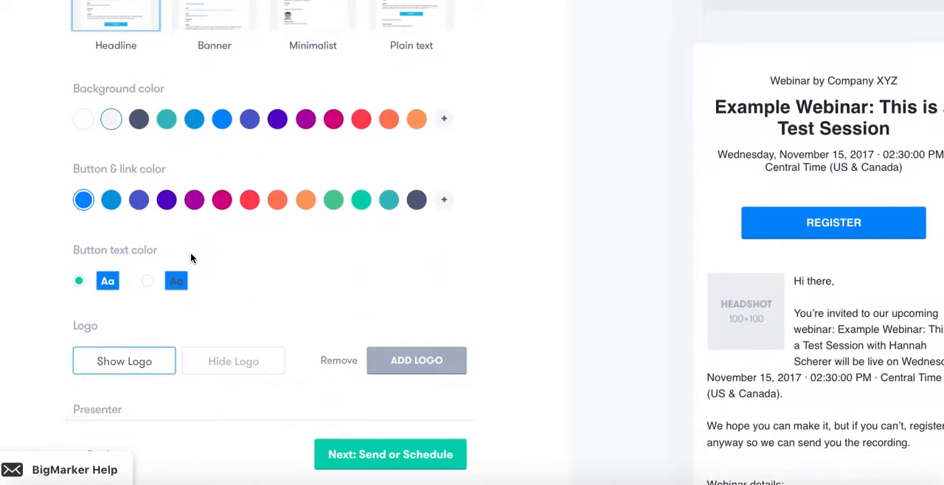
scroll(190, 258, "down", 2)
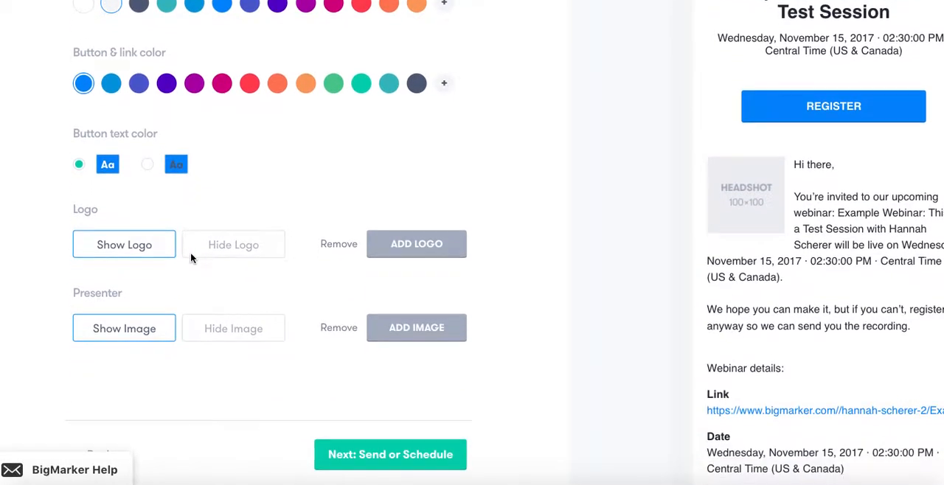
Continue to the send or schedule stage, review the invitation summary and exit without sending
left_click(369, 456)
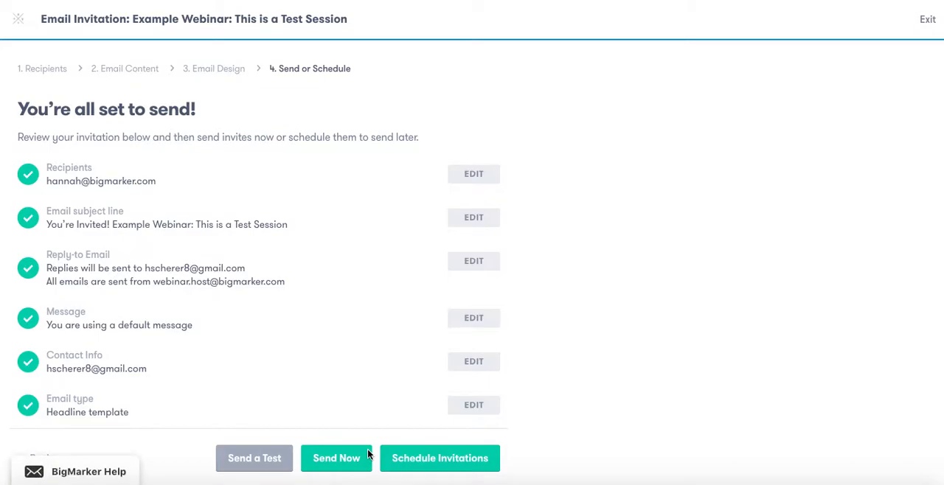
scroll(302, 402, "down", 1)
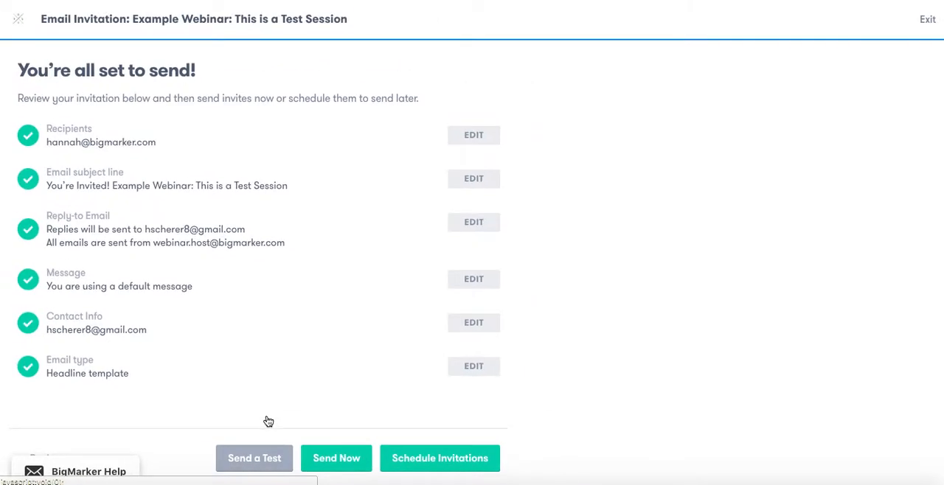
left_click(926, 24)
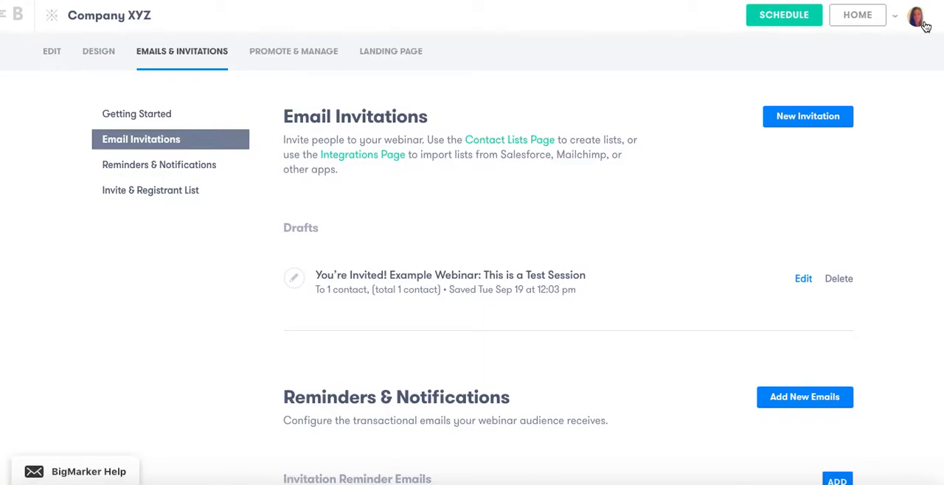
Go to Reminders & Notifications and review the reminder, confirmation, recording notification and feedback survey email types
left_click(176, 166)
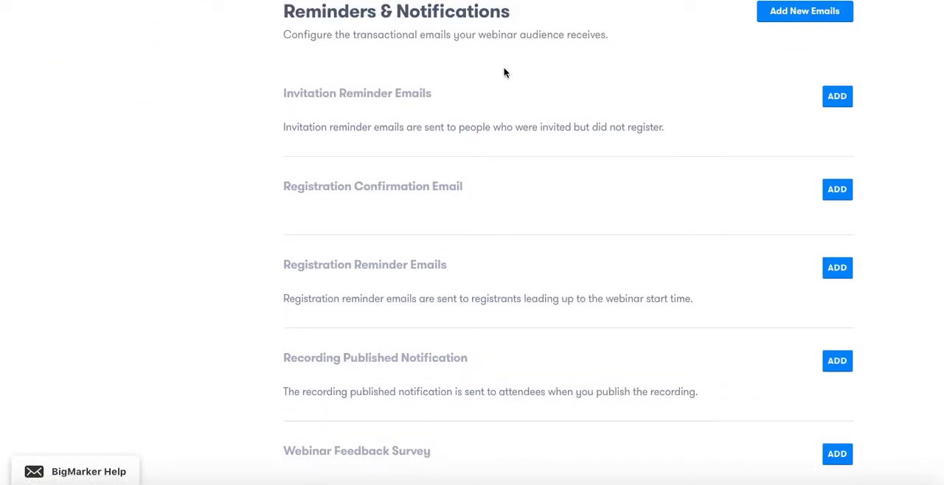
scroll(485, 53, "down", 1)
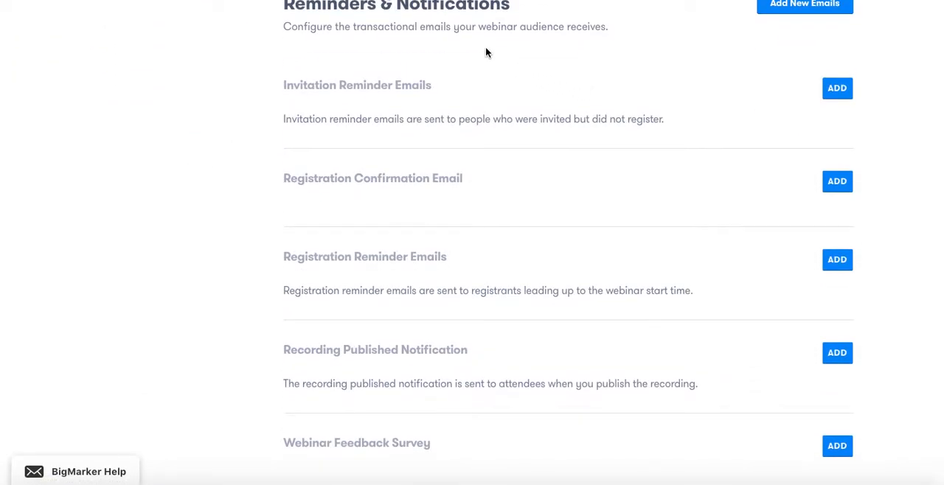
scroll(841, 114, "down", 1)
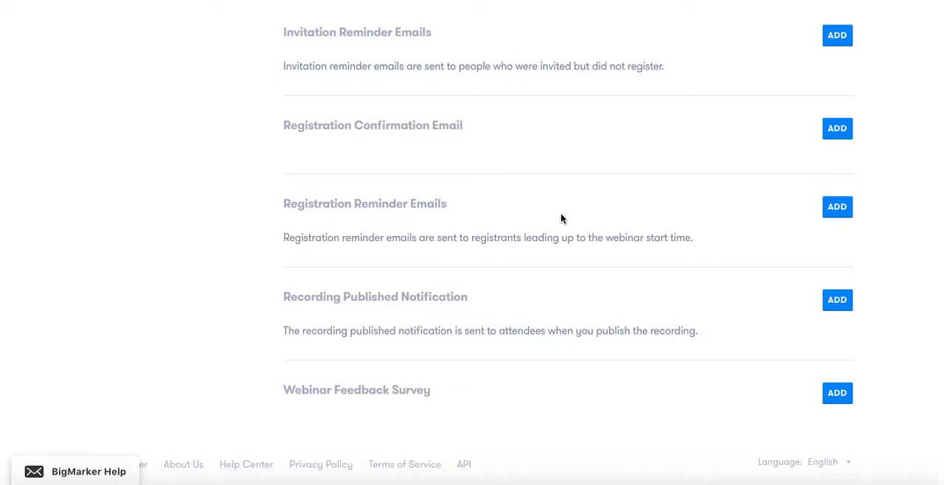
Open the webinar's Promote & Manage dashboard to view the webinar URL and capacity
scroll(560, 213, "up", 6)
left_click(318, 51)
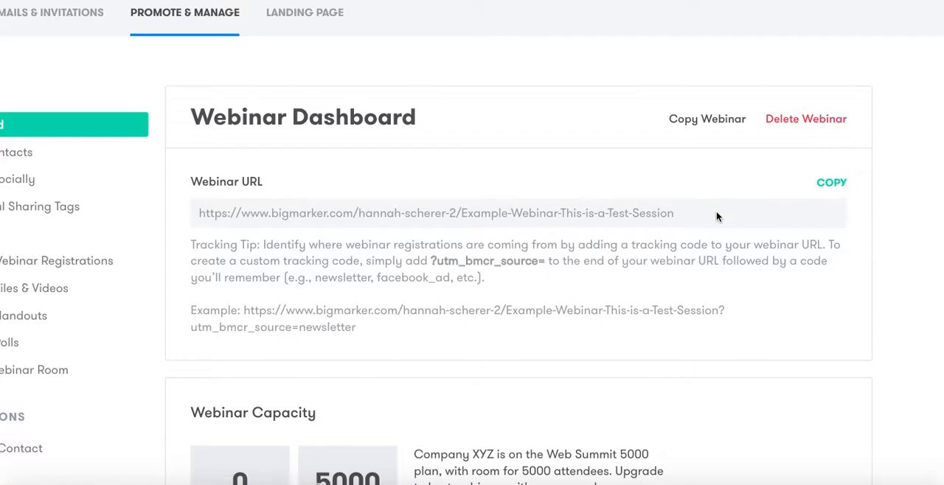
Review the webinar dashboard's capacity, webinar funnel, page traffic, registration and invitation sections
scroll(717, 217, "down", 3)
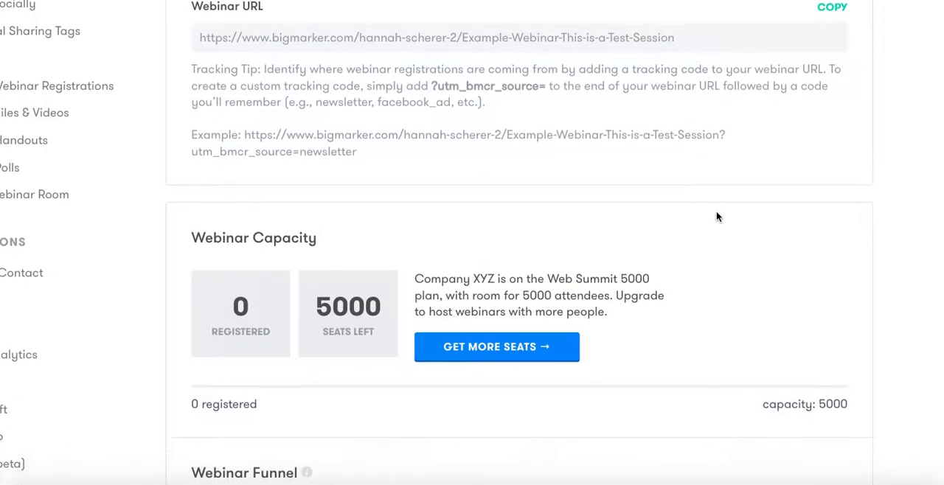
scroll(717, 217, "down", 5)
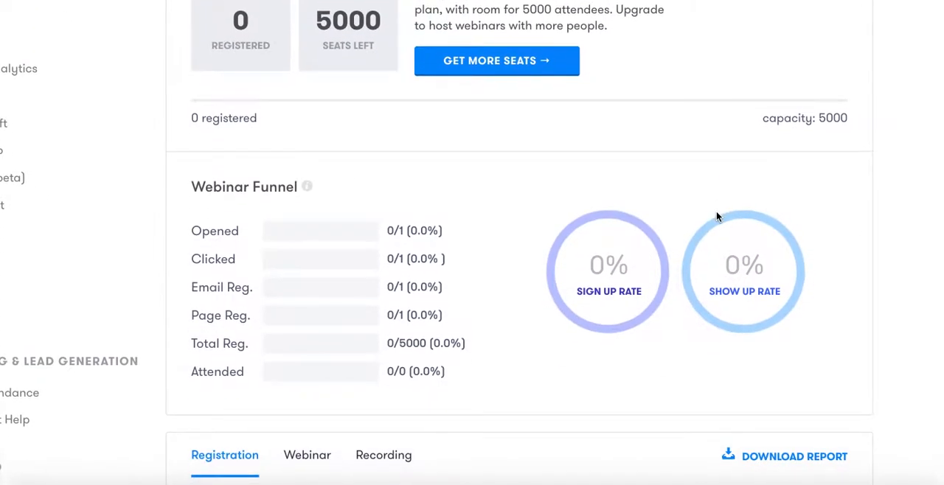
scroll(717, 217, "down", 2)
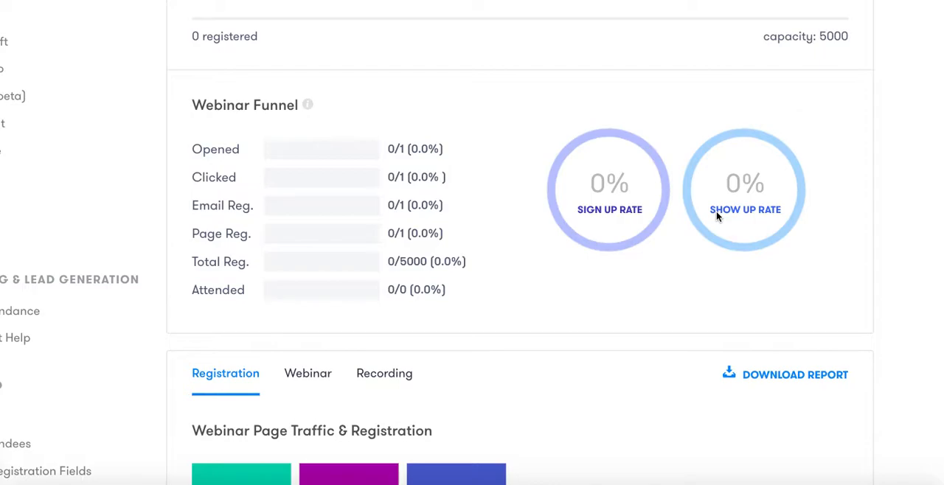
scroll(716, 215, "down", 5)
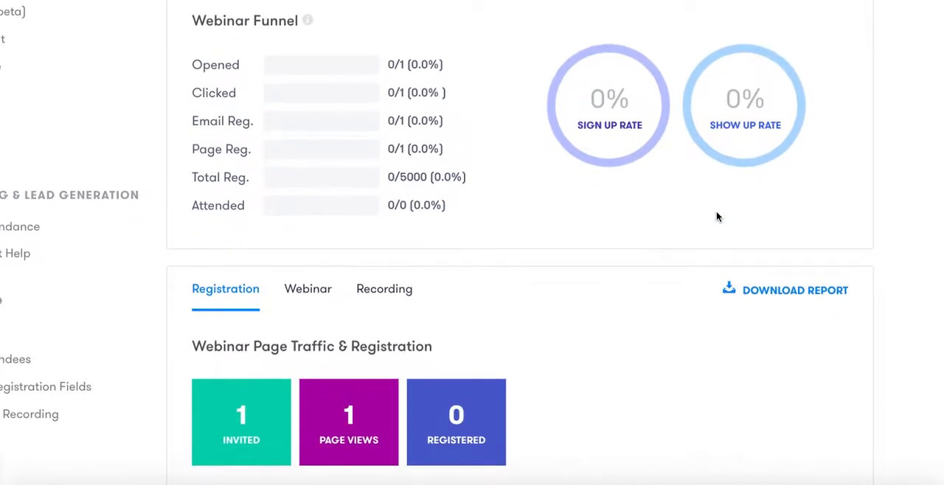
scroll(716, 215, "down", 4)
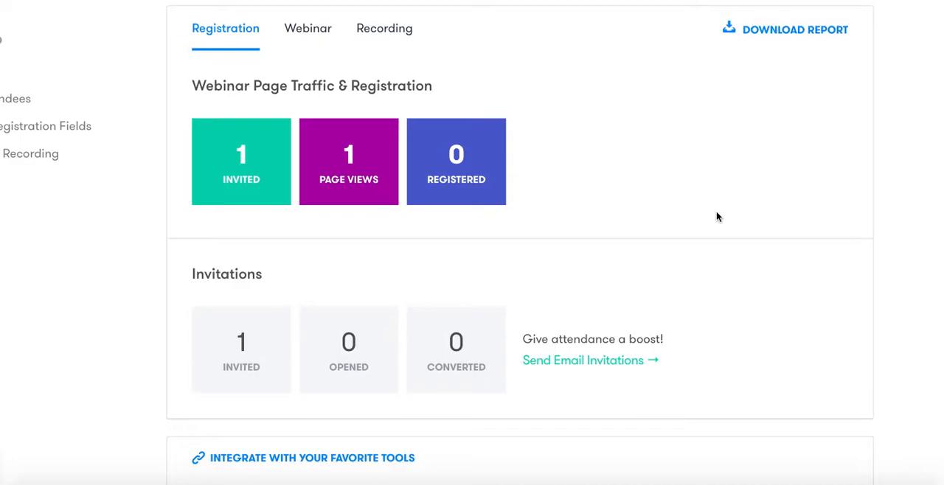
scroll(716, 217, "down", 2)
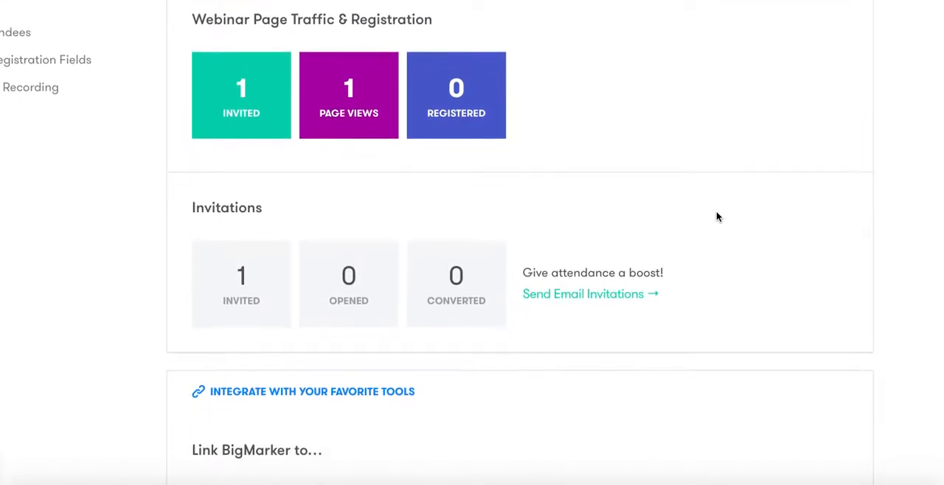
scroll(716, 217, "down", 3)
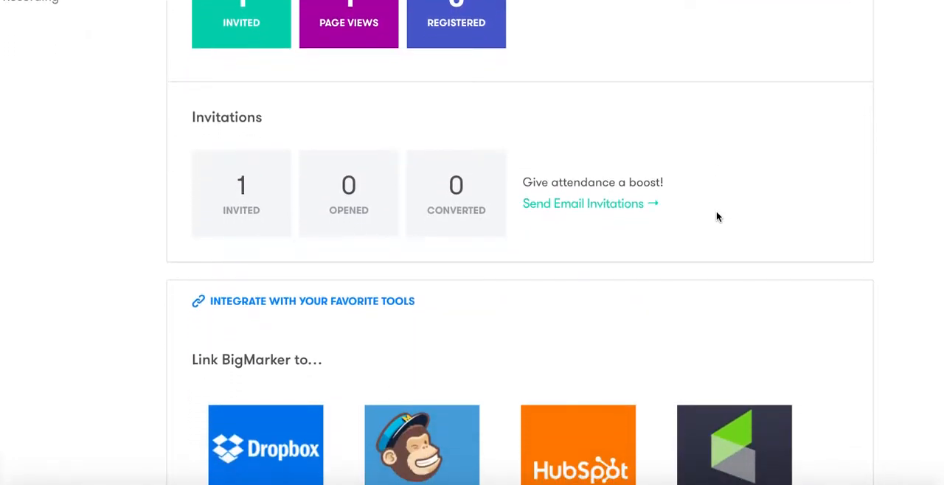
Examine the third-party tools that can be linked to BigMarker in the dashboard's integration section
scroll(716, 217, "down", 5)
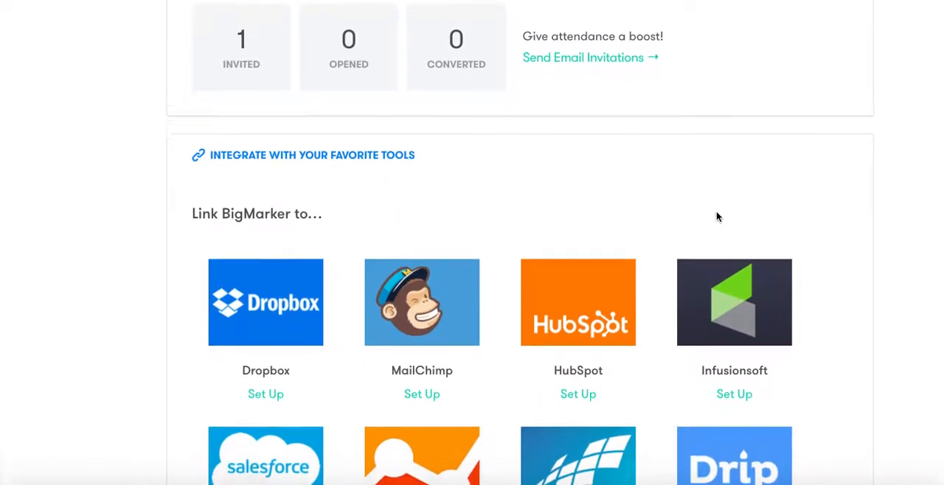
scroll(716, 217, "down", 5)
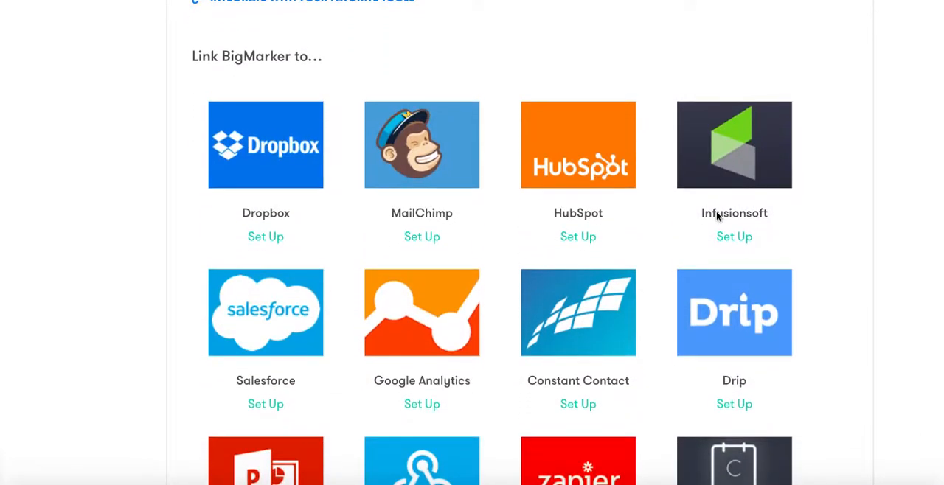
scroll(717, 217, "down", 1)
scroll(716, 216, "down", 1)
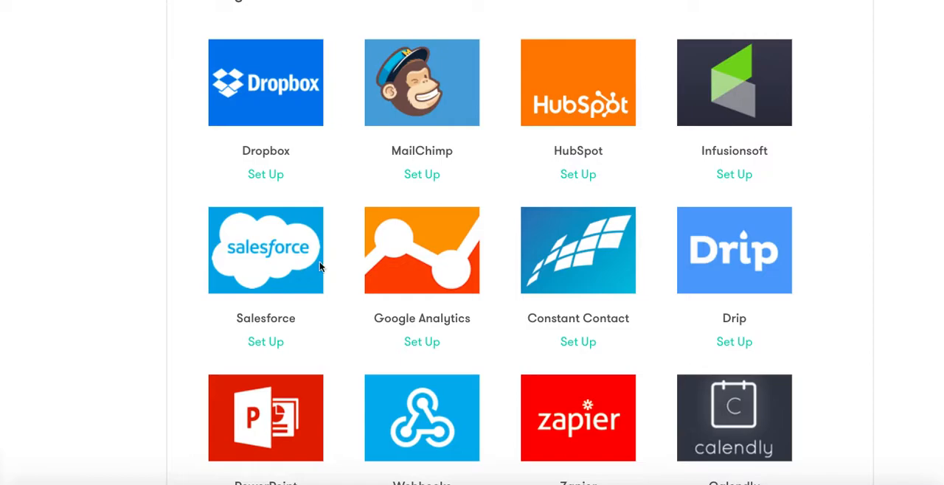
scroll(466, 246, "down", 1)
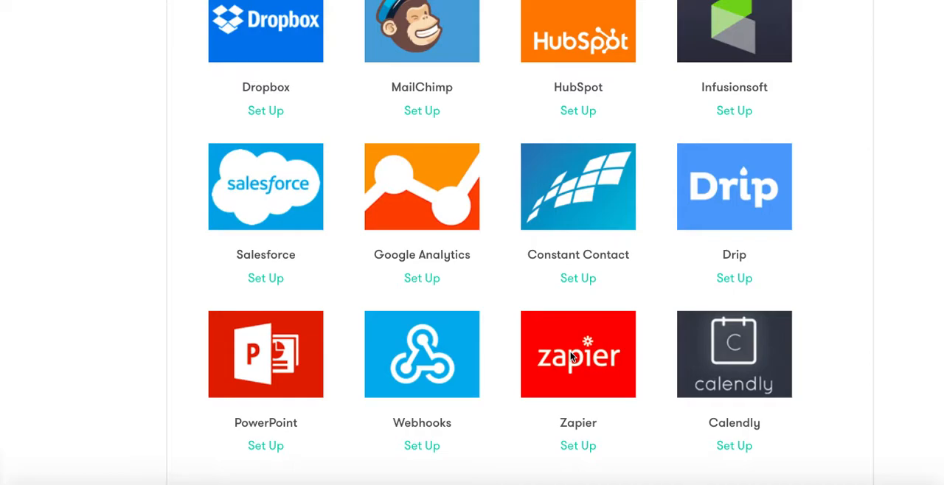
scroll(570, 356, "down", 5)
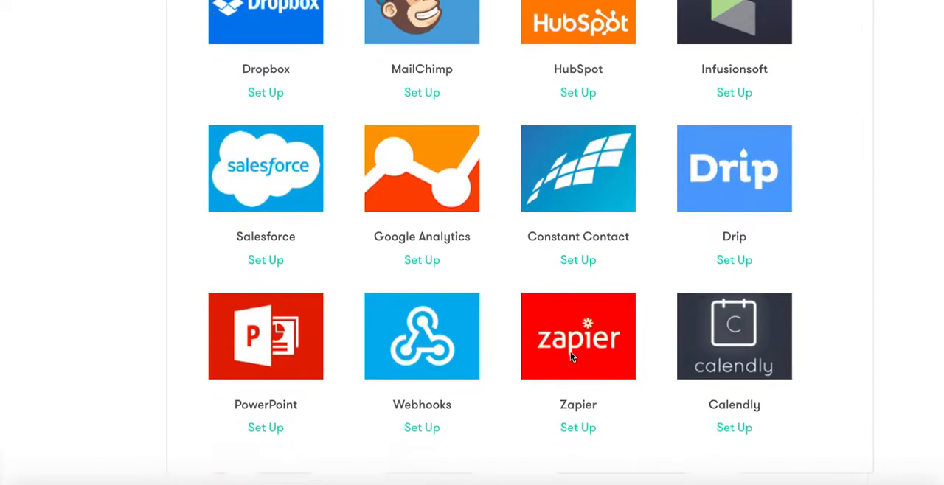
Open the embed codes for the registration widget and for the webinar itself, closing each after review
scroll(571, 352, "down", 4)
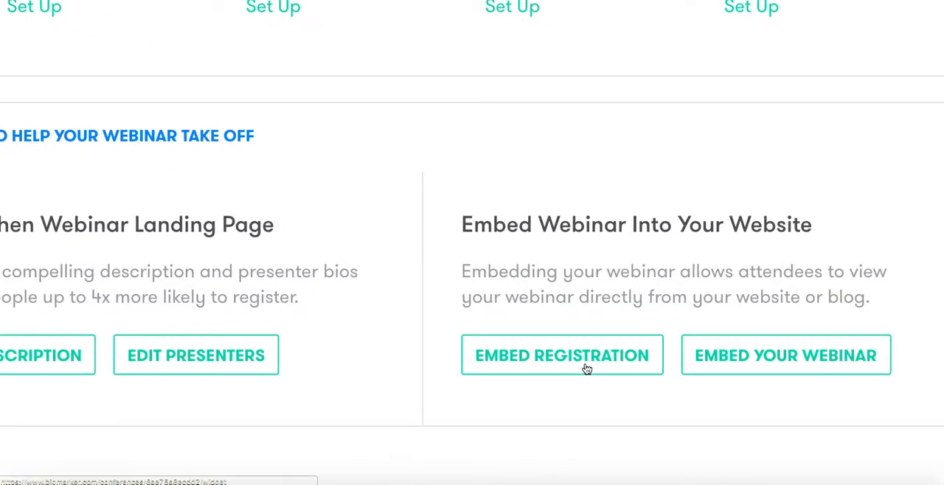
left_click(585, 364)
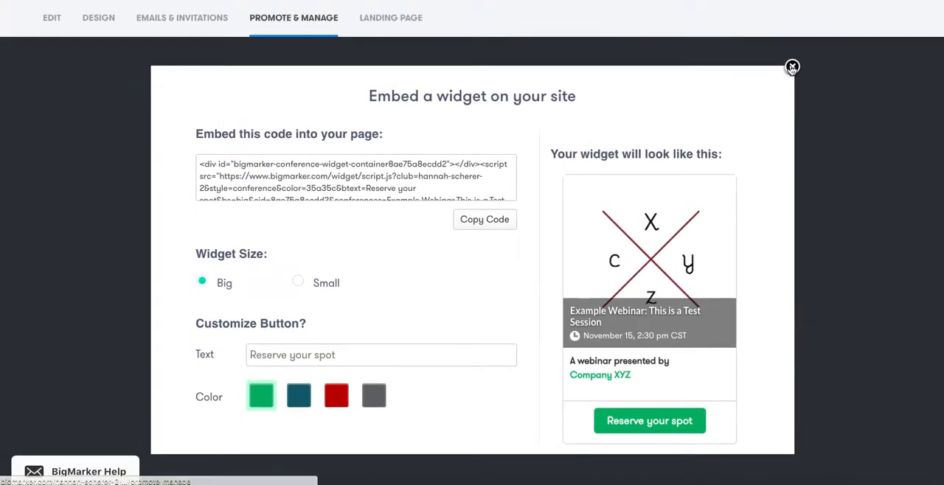
left_click(791, 66)
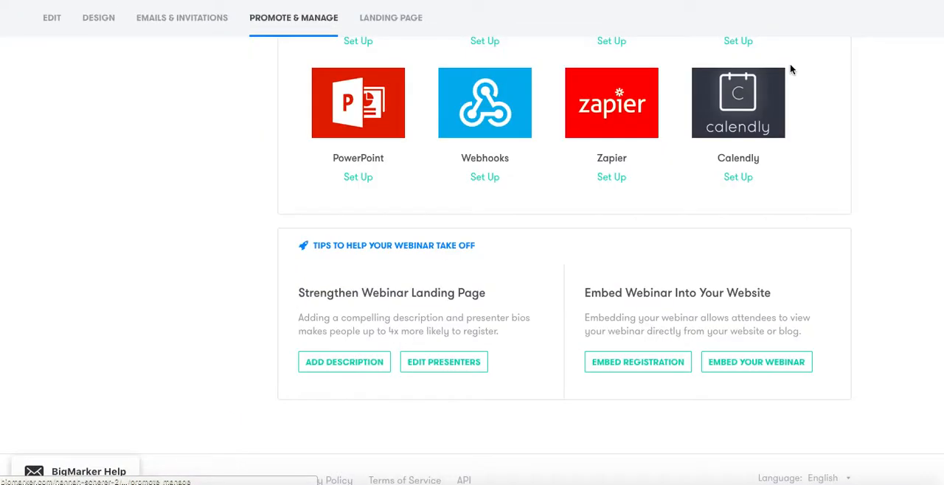
left_click(767, 371)
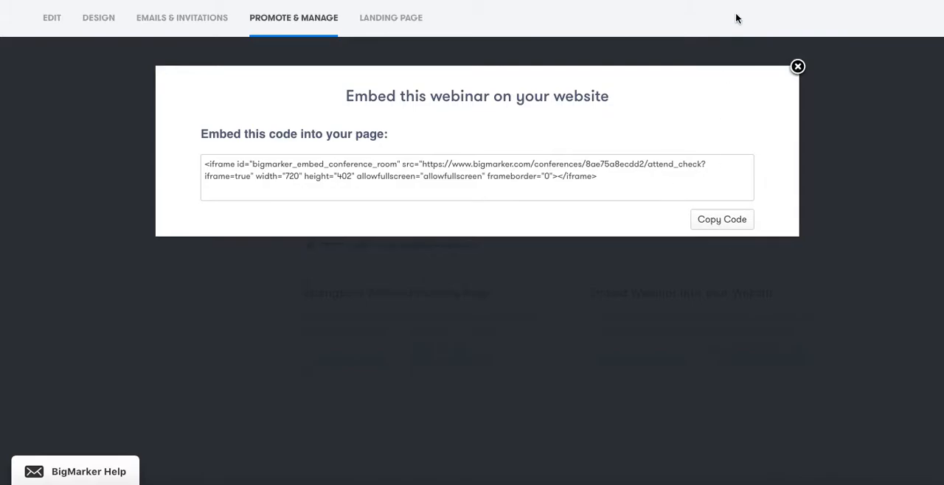
left_click(798, 66)
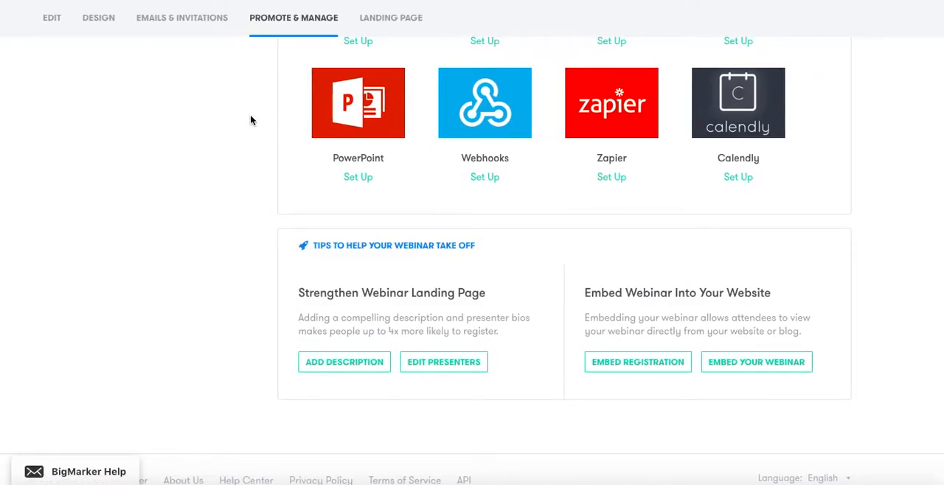
Return to the webinar management options, open Pre-Load Files & Videos and review its presentation and video sections
scroll(246, 118, "up", 10)
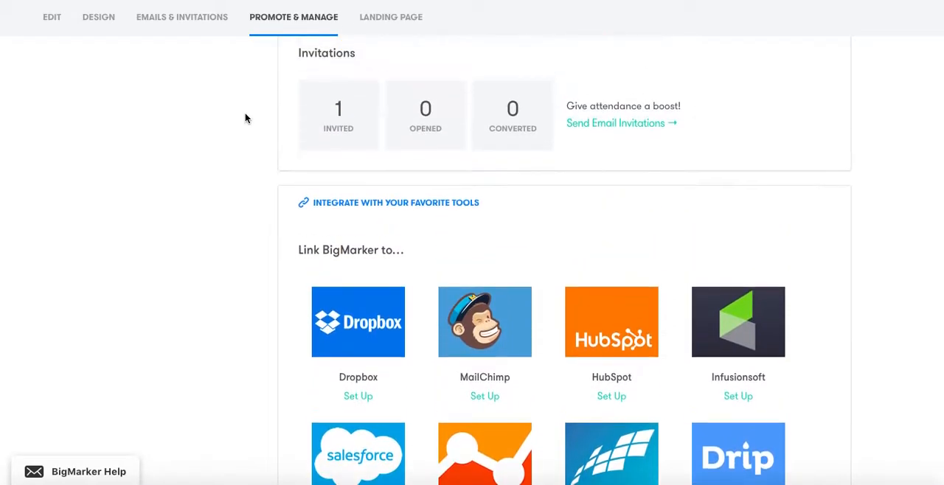
scroll(245, 118, "up", 3)
scroll(245, 118, "up", 1)
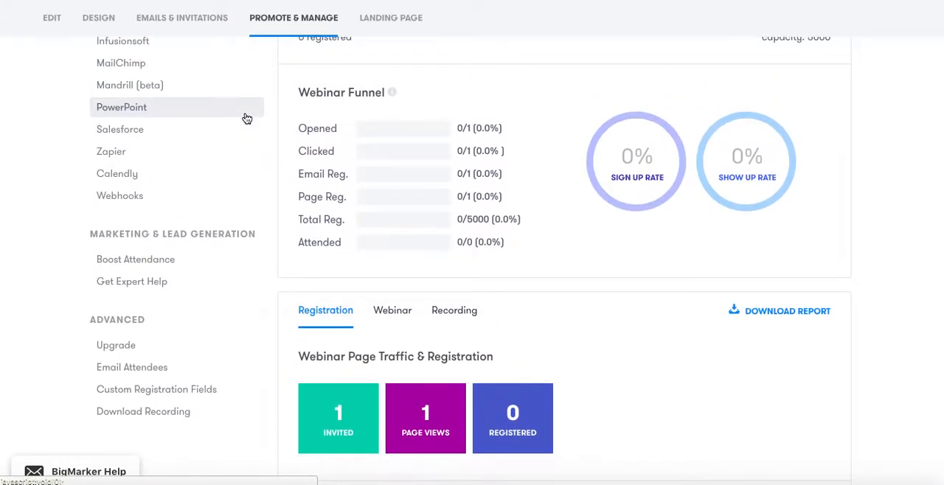
scroll(247, 119, "up", 6)
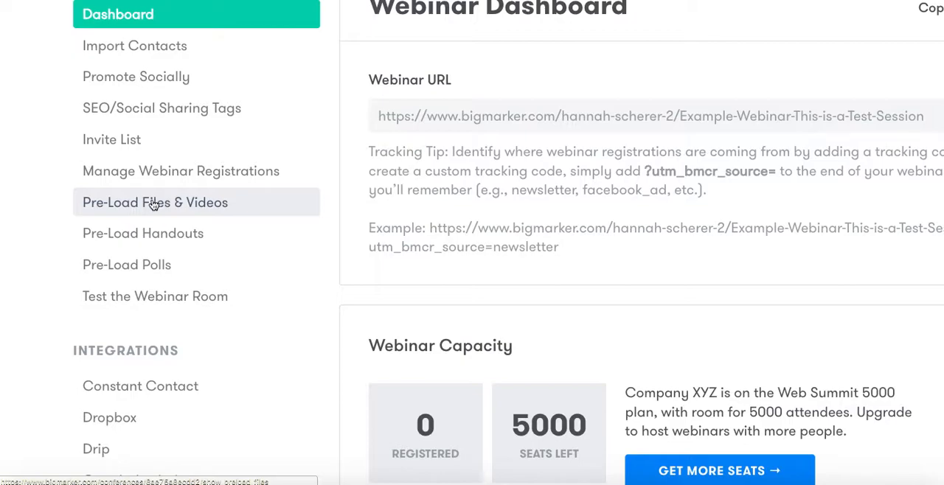
left_click(164, 201)
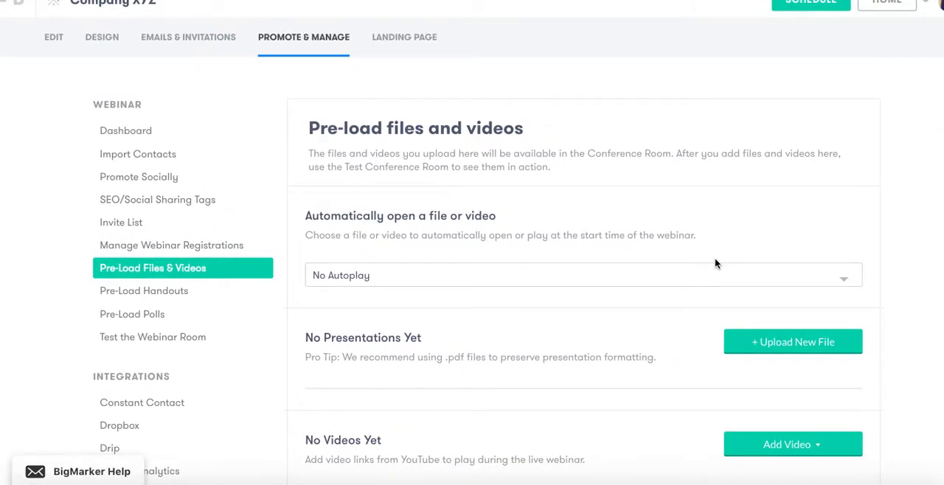
scroll(715, 259, "down", 1)
scroll(715, 259, "up", 1)
scroll(714, 277, "down", 1)
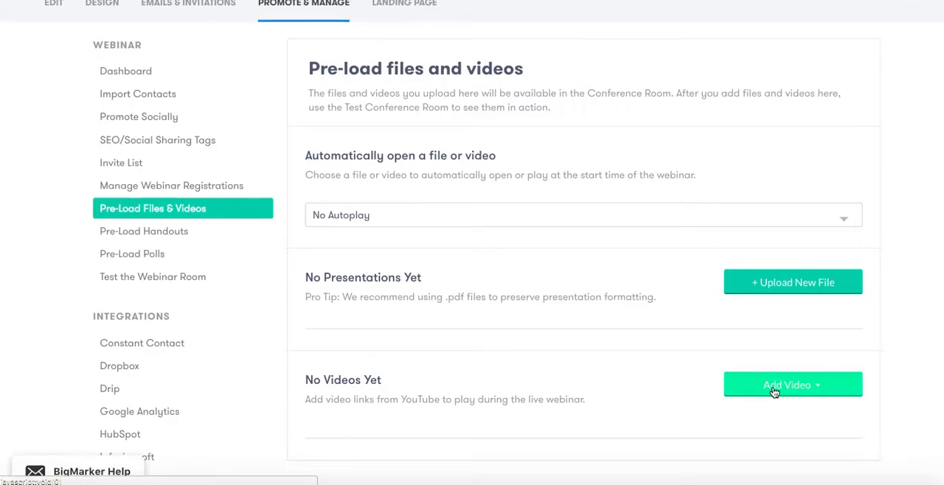
View the video source choices for adding a video and the options for automatically opening a file or video
left_click(805, 385)
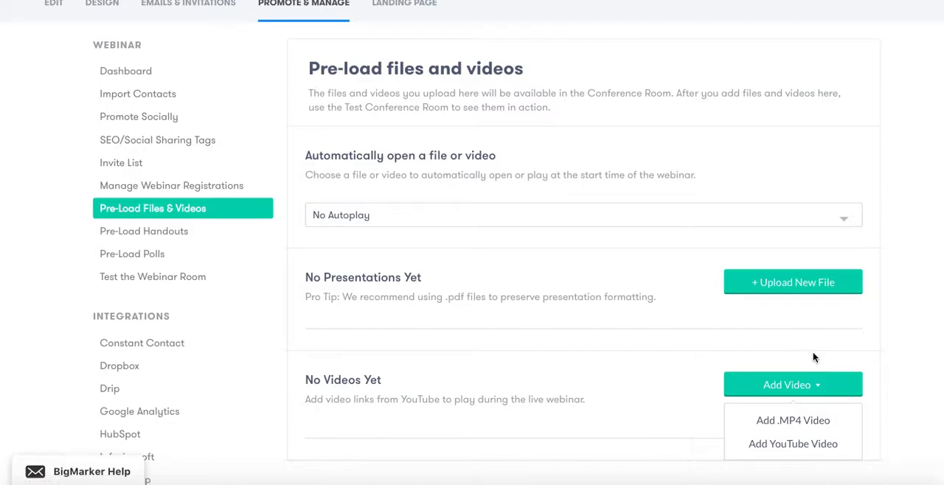
left_click(804, 385)
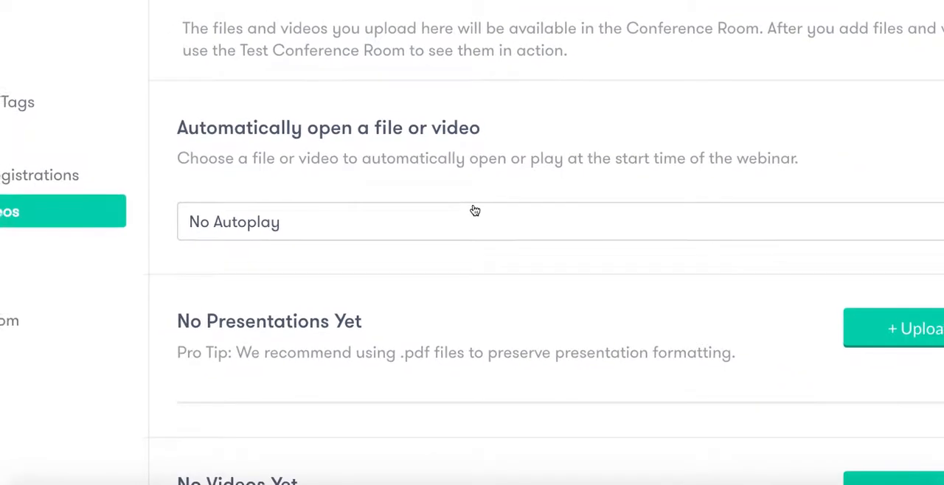
left_click(517, 224)
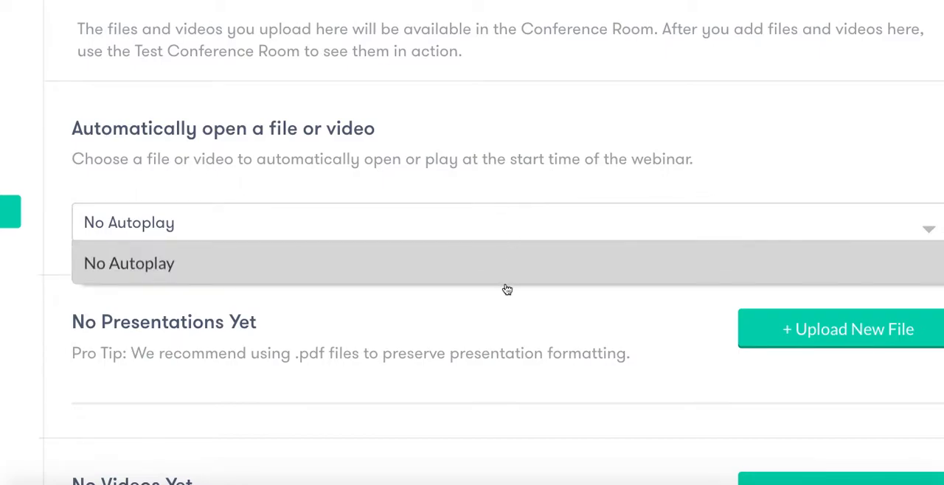
left_click(508, 186)
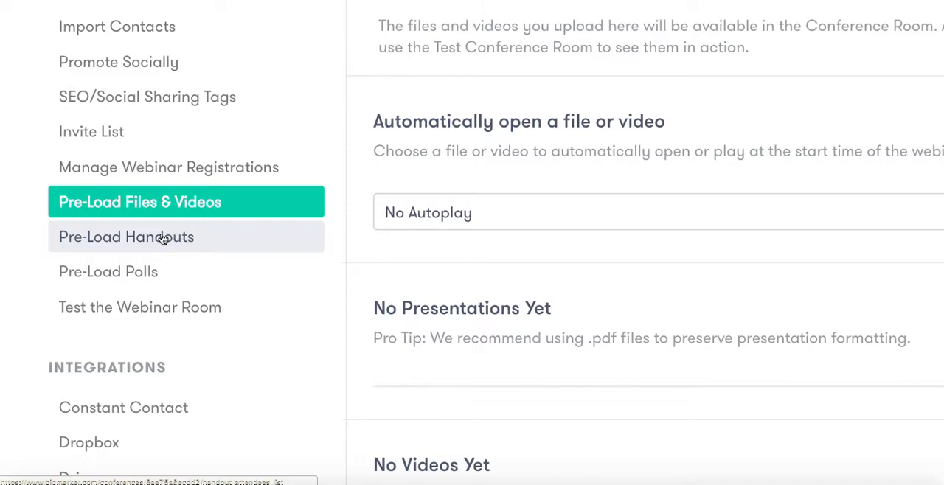
Enter the BigMarker Demo webinar from its landing page and continue past the audio and video test
scroll(138, 253, "up", 2)
scroll(138, 254, "up", 3)
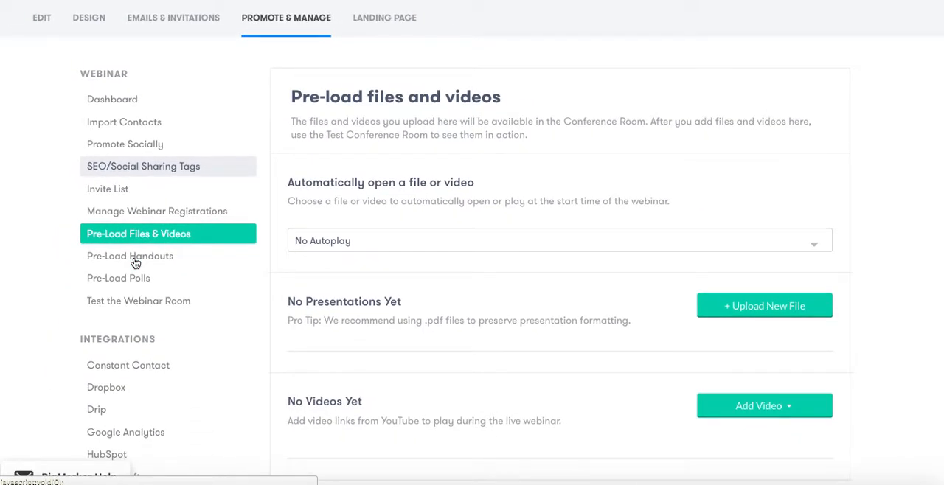
scroll(135, 263, "up", 1)
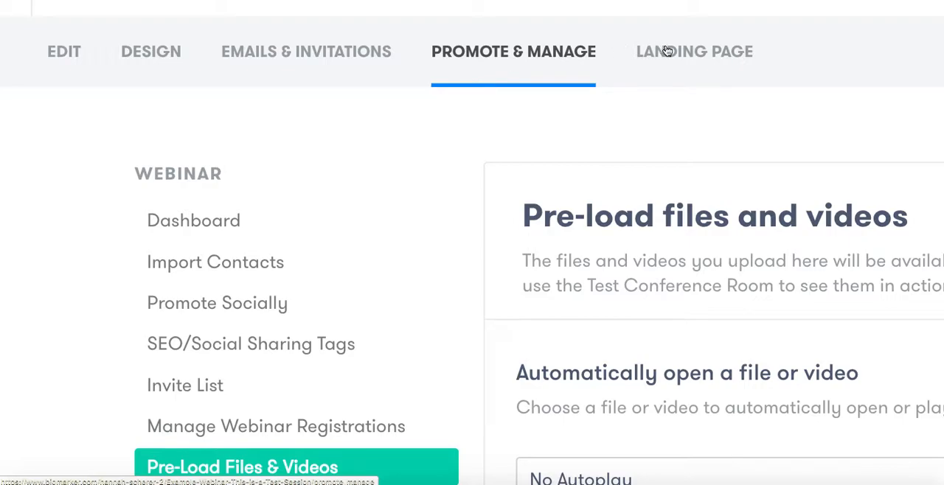
scroll(741, 44, "down", 3)
scroll(742, 45, "down", 3)
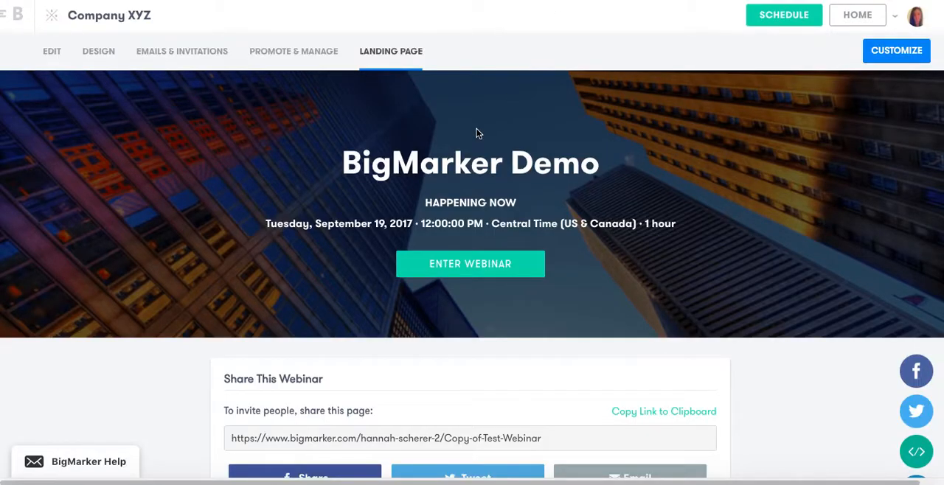
left_click(478, 270)
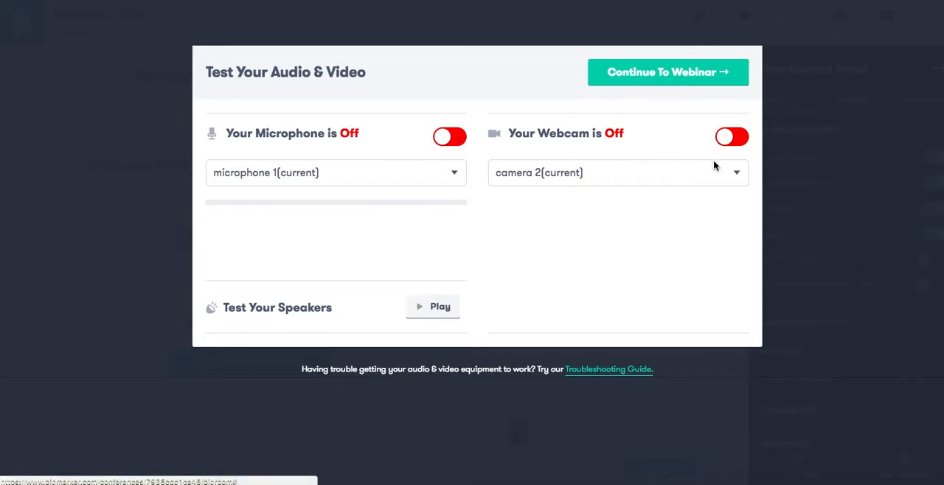
left_click(684, 79)
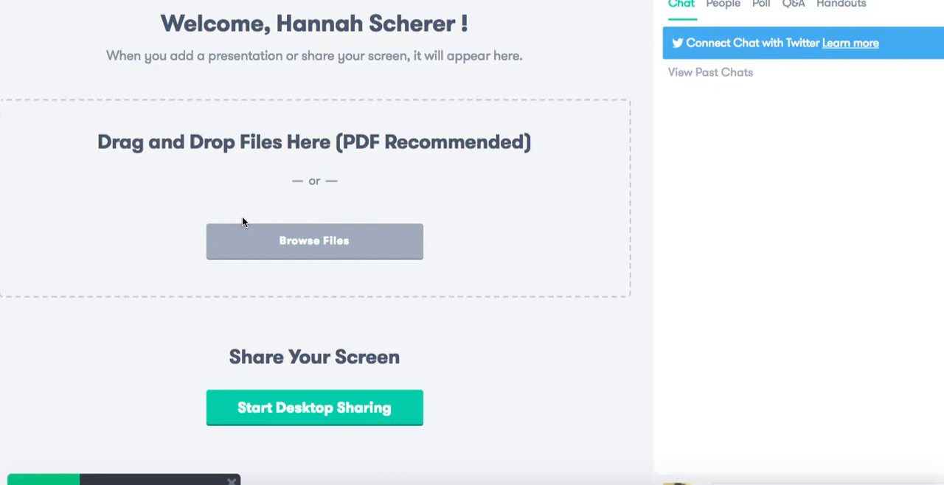
Look over the webinar room's presentation area, chat section, media sharing controls and Host Control Panel
scroll(243, 221, "up", 1)
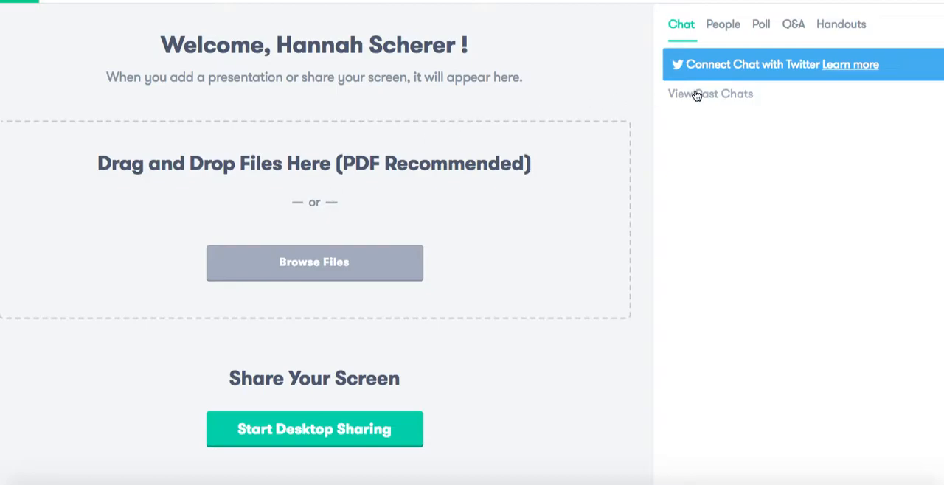
scroll(779, 23, "right", 1)
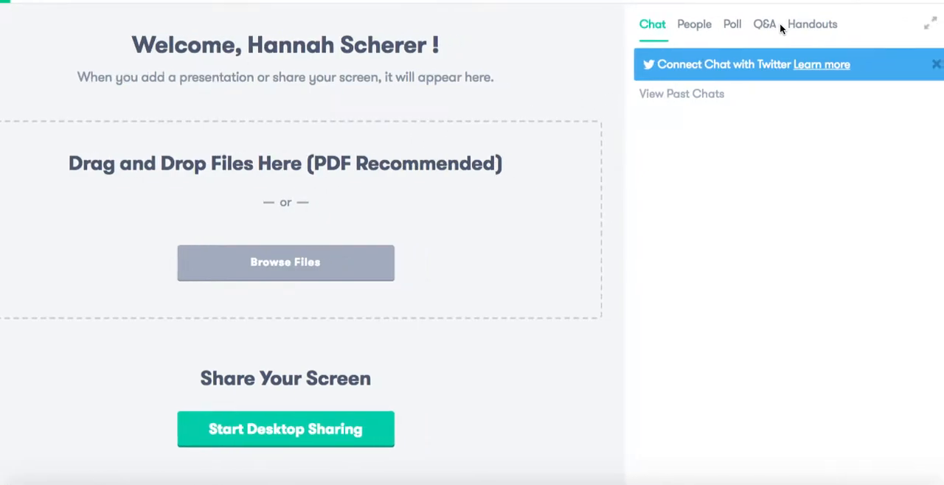
scroll(770, 36, "down", 1)
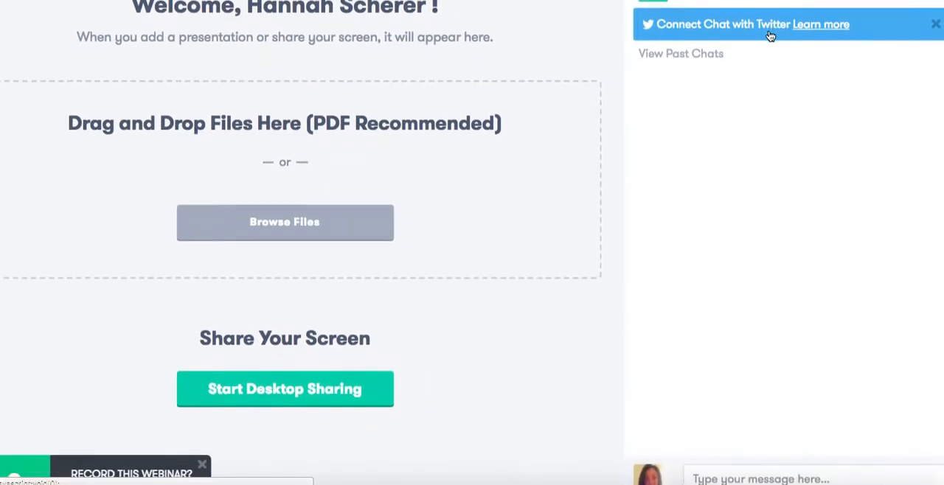
scroll(770, 36, "down", 1)
scroll(770, 36, "up", 1)
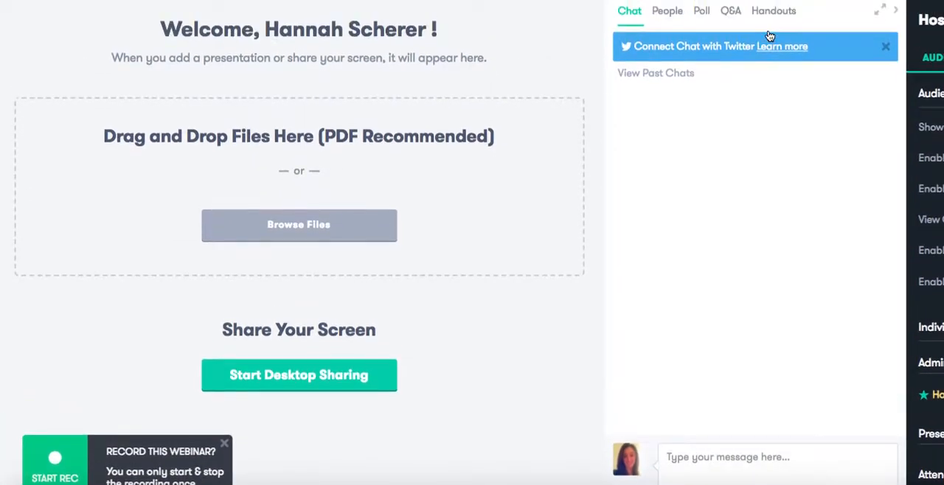
scroll(722, 17, "up", 1)
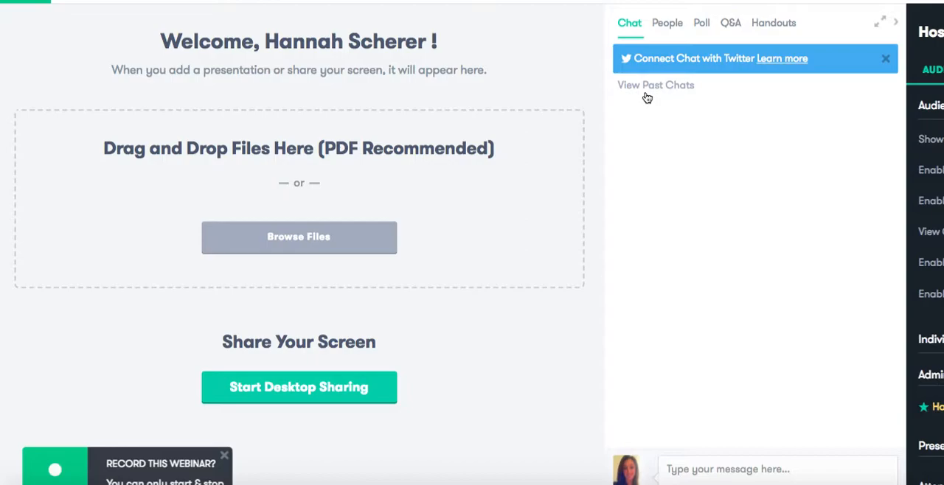
scroll(647, 98, "up", 1)
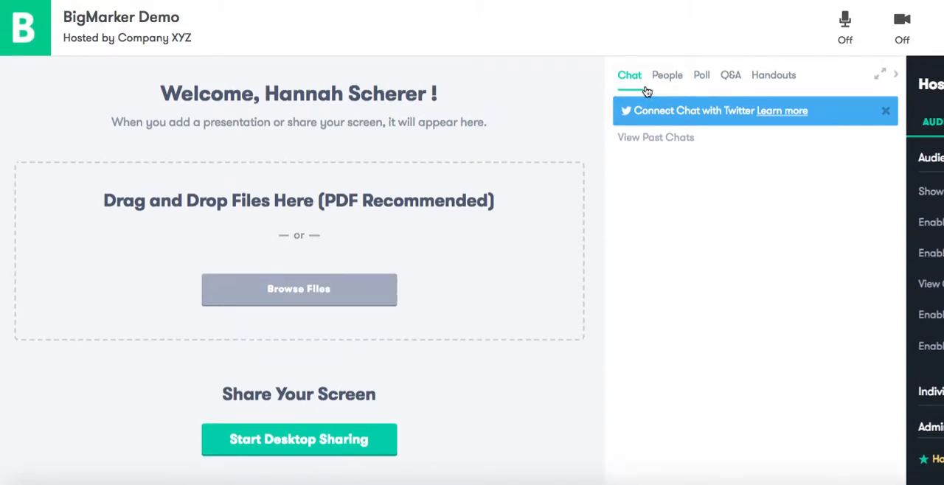
scroll(645, 91, "right", 3)
scroll(647, 91, "right", 2)
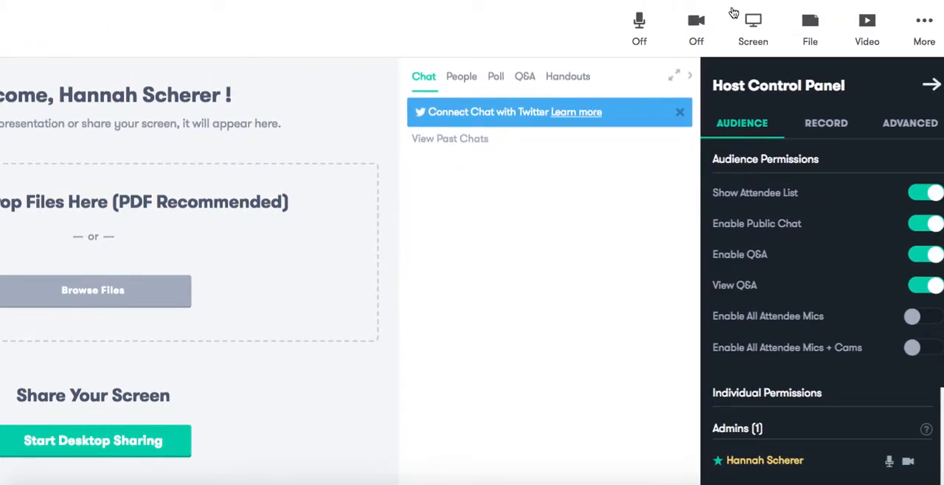
scroll(734, 12, "right", 2)
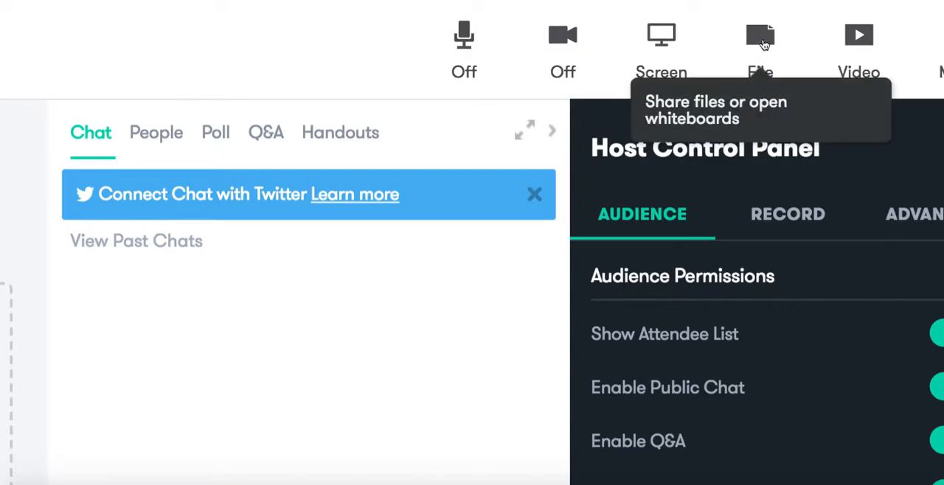
Launch a blank whiteboard from the file sharing options and dismiss the prompt about recording the webinar
left_click(763, 41)
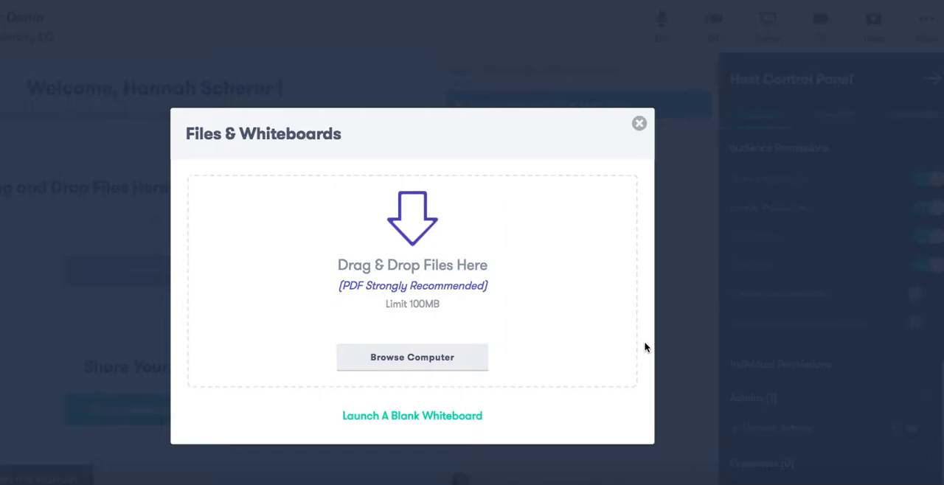
left_click(455, 418)
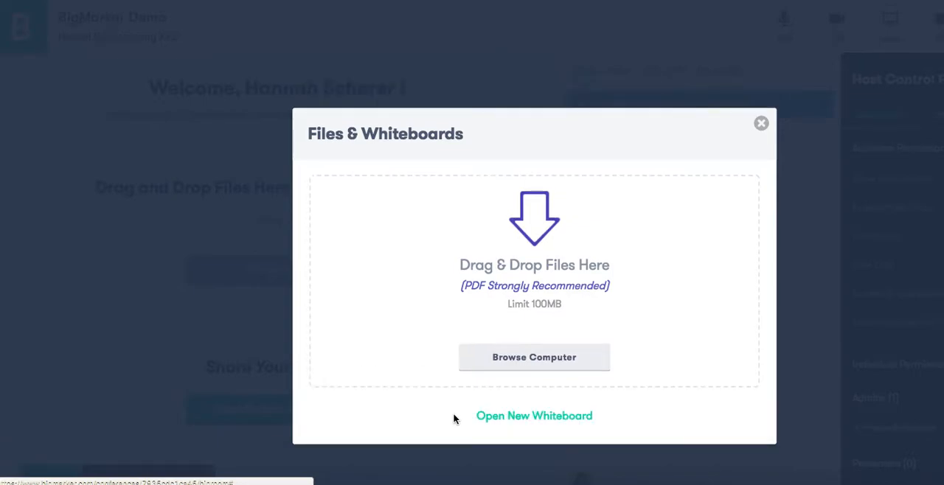
scroll(455, 419, "down", 1)
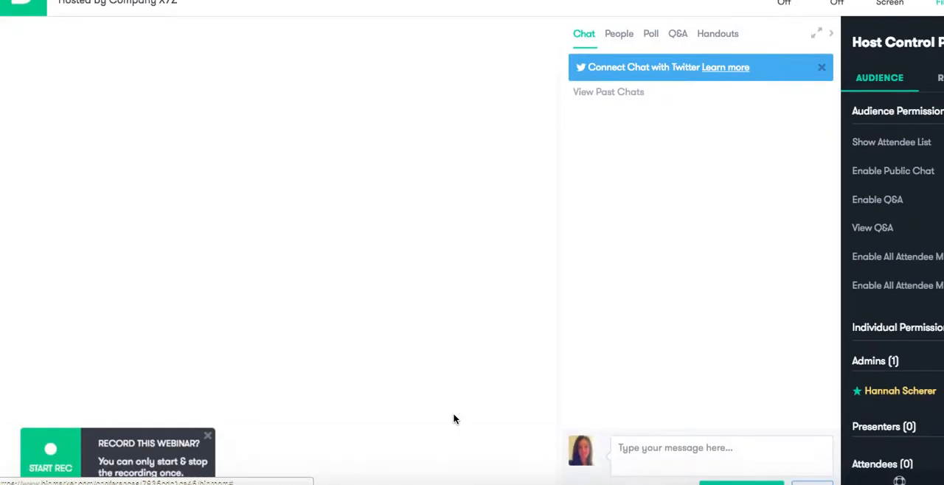
left_click(207, 435)
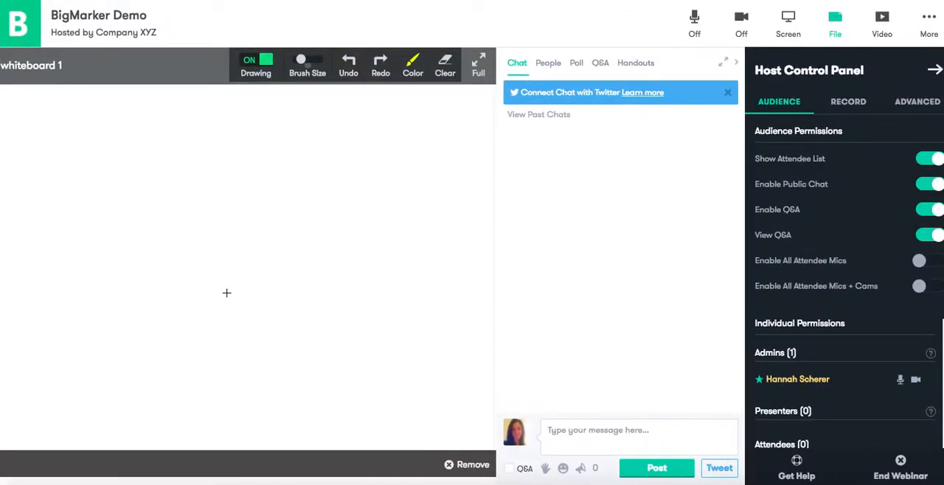
Write "Hi" on the whiteboard with a purple brush and remove the whiteboard from the room
left_click(412, 62)
left_click(370, 104)
left_click_drag(120, 156, 118, 256)
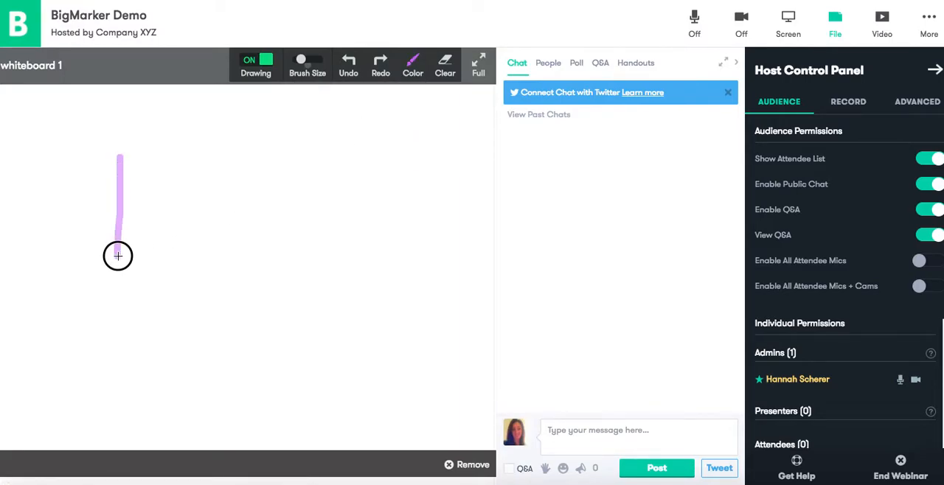
left_click_drag(120, 208, 189, 204)
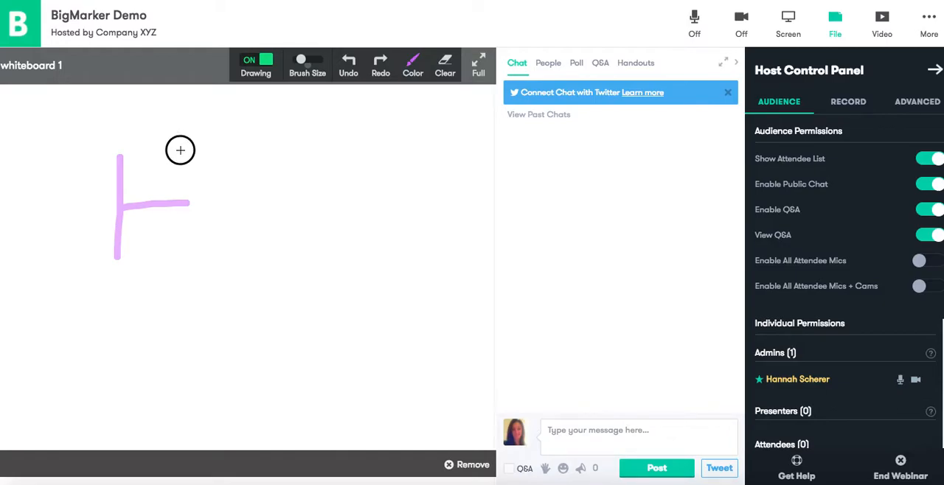
left_click_drag(180, 143, 182, 256)
left_click_drag(211, 216, 210, 258)
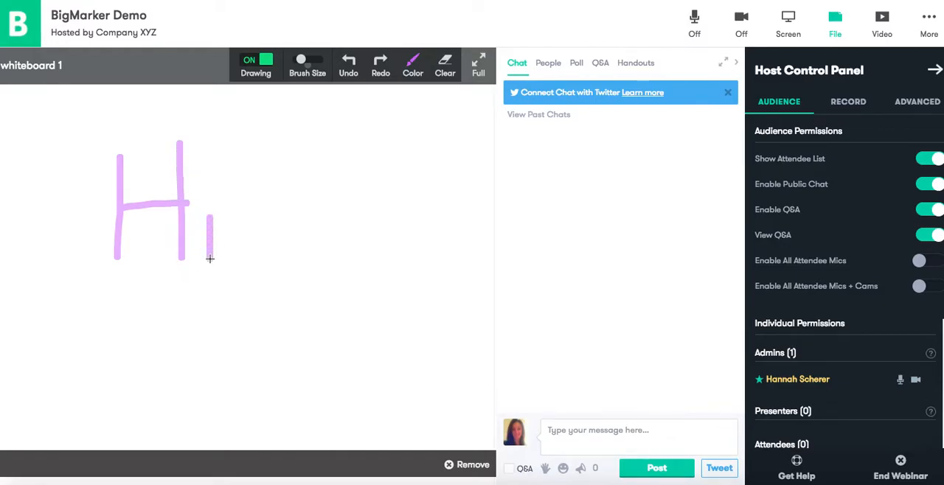
left_click(211, 184)
left_click(469, 465)
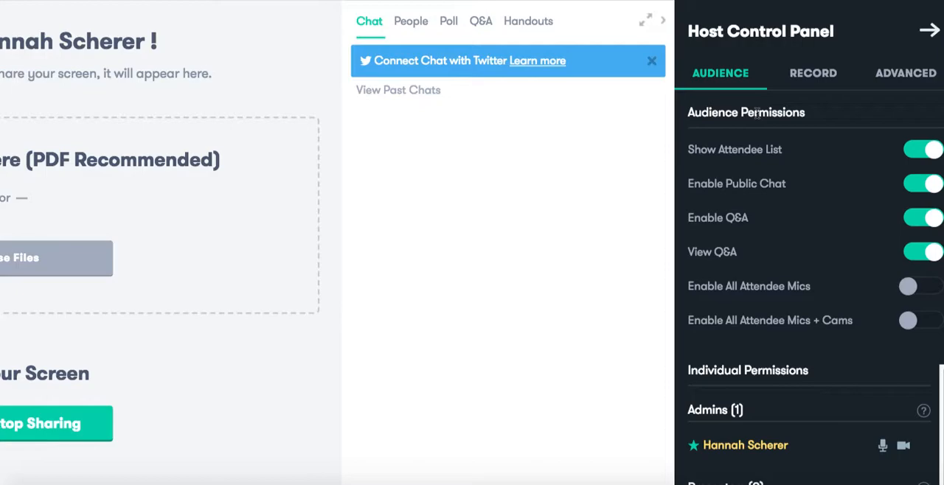
Review the recording and advanced settings in the Host Control Panel and return to the audience permissions
left_click(808, 77)
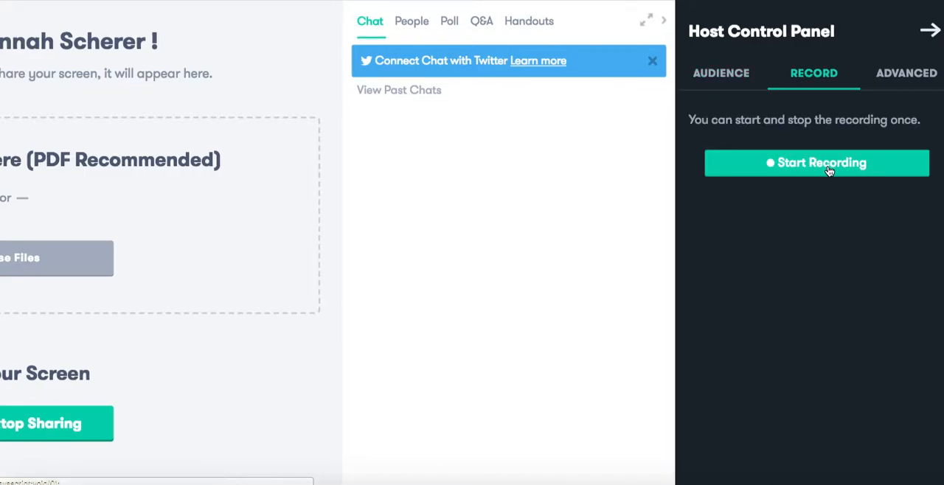
left_click(897, 75)
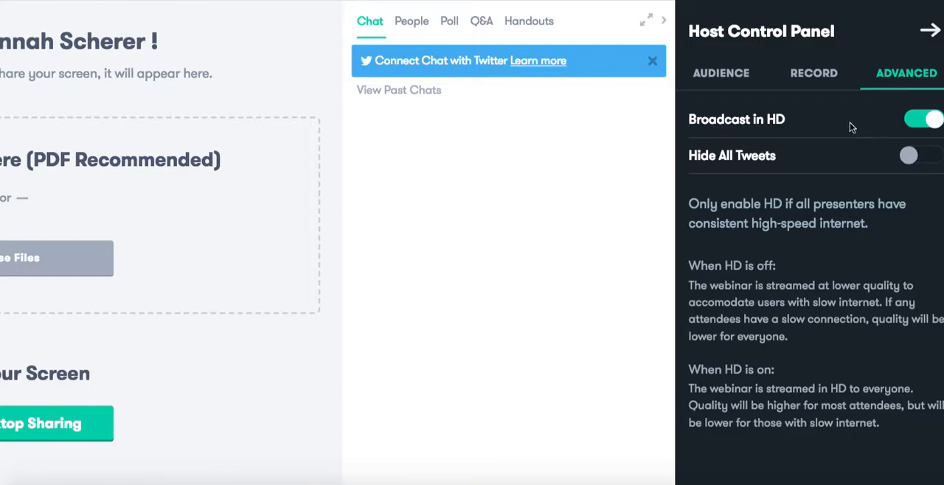
left_click(736, 75)
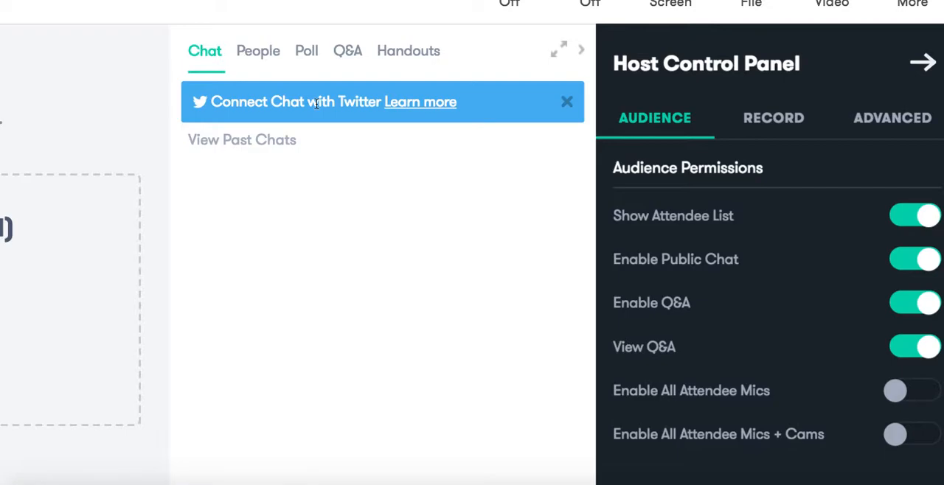
Disable Show Attendee List, Enable Public Chat, Enable Q&A and View Q&A in turn, and switch all four back on
left_click(899, 216)
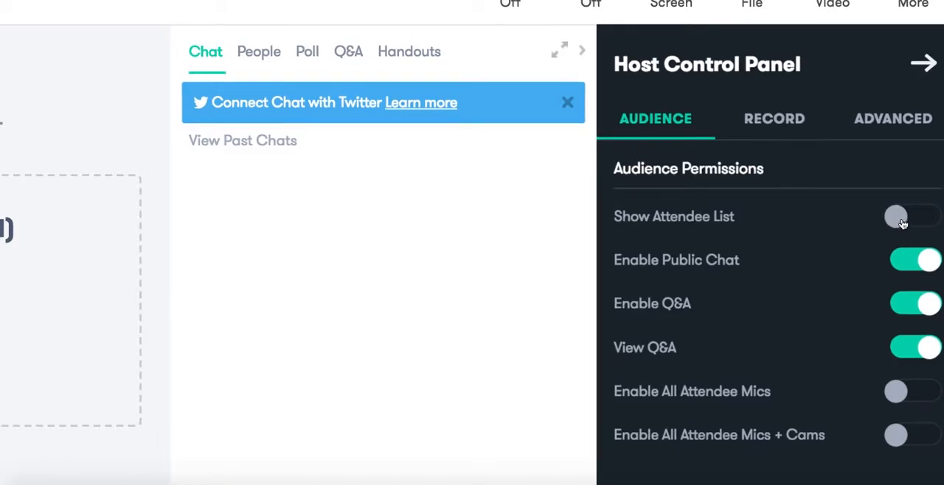
left_click(912, 267)
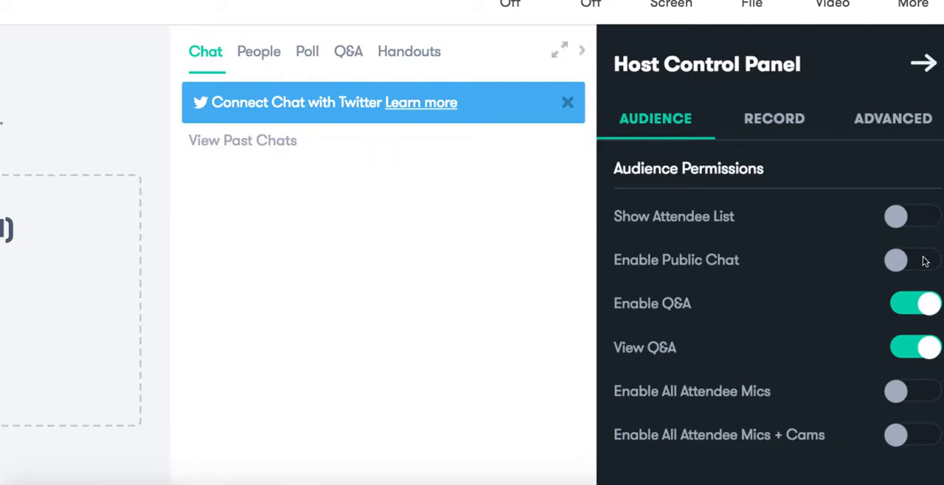
left_click(908, 305)
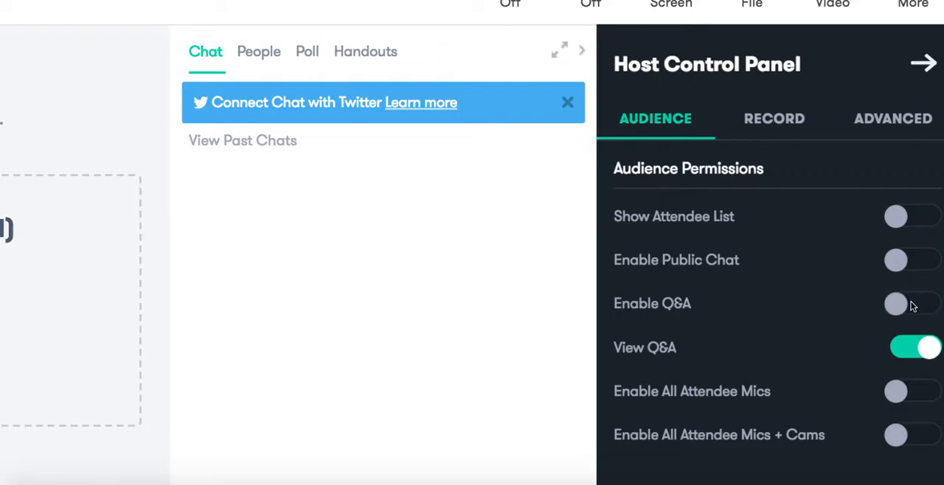
left_click(913, 306)
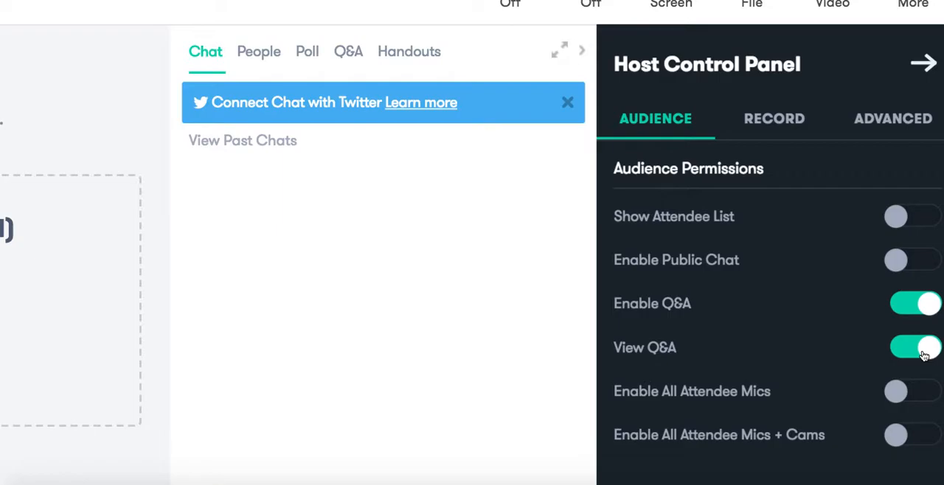
left_click(921, 353)
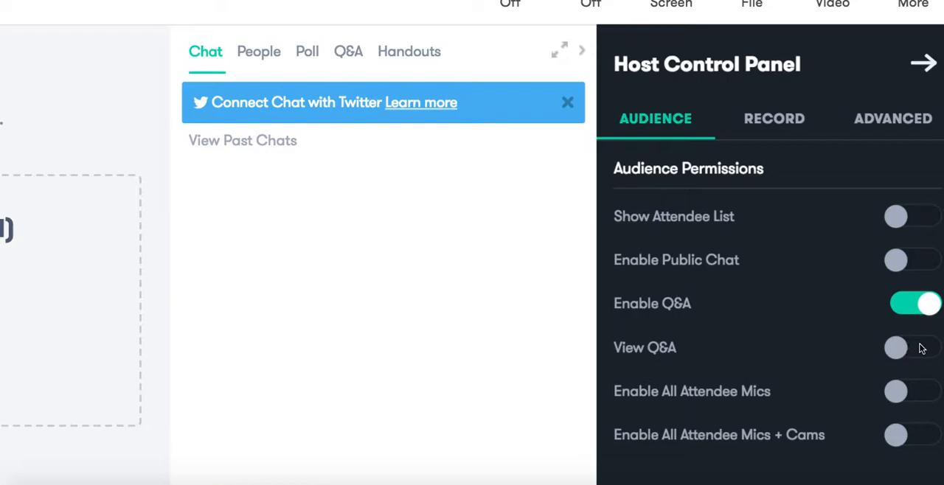
left_click(920, 348)
left_click(899, 263)
left_click(920, 217)
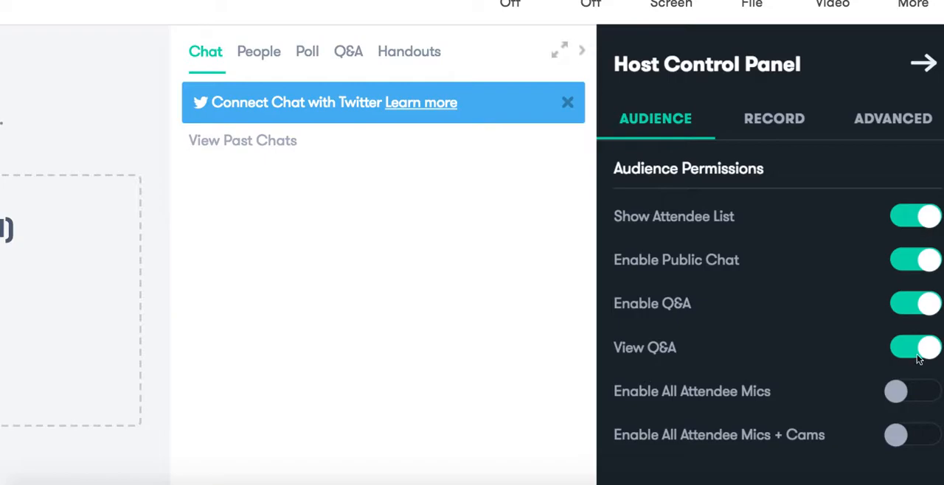
Switch on Enable All Attendee Mics and Enable All Attendee Mics + Cams, and turn both permissions back off
scroll(919, 347, "down", 2)
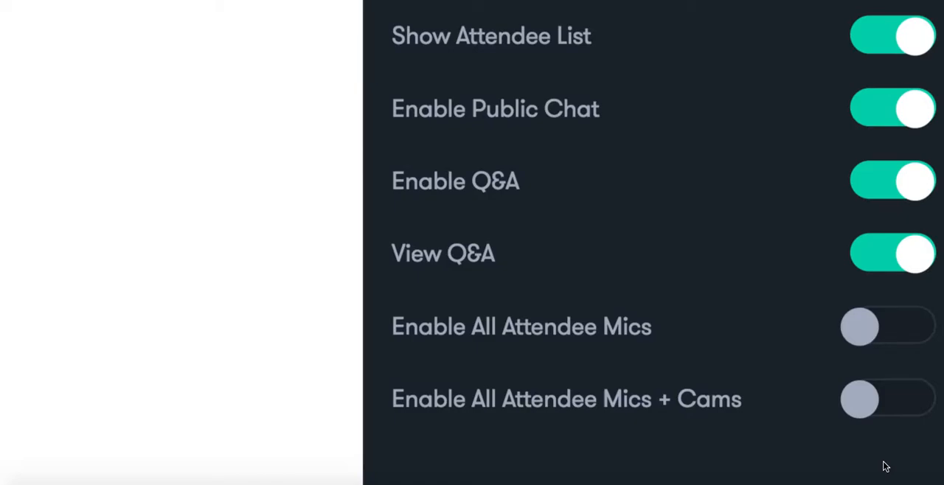
left_click(908, 326)
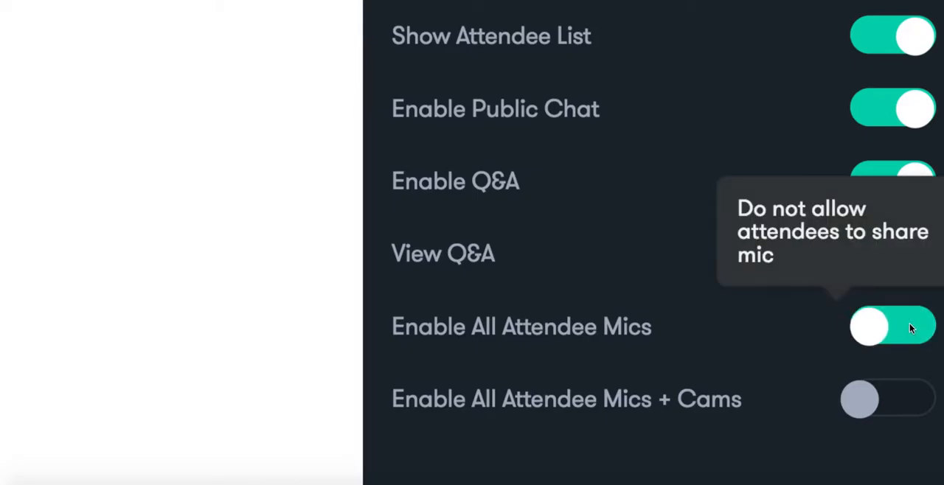
left_click(913, 396)
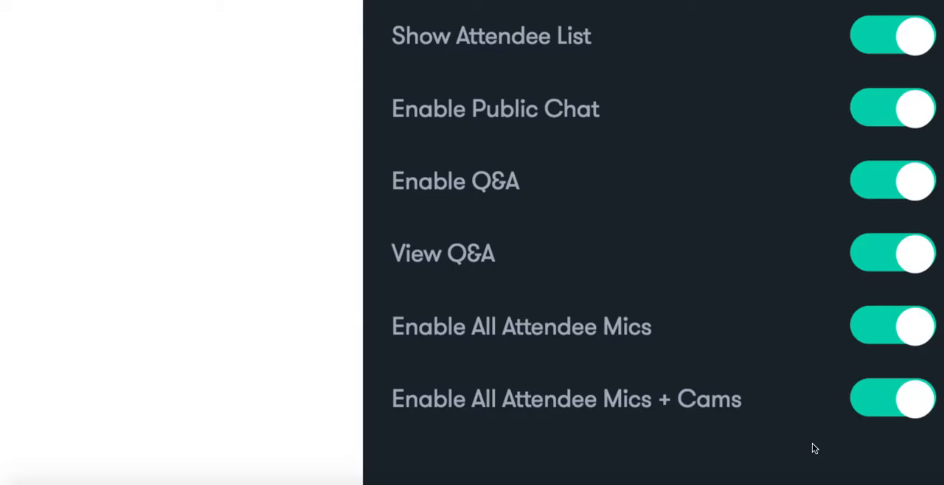
left_click(881, 323)
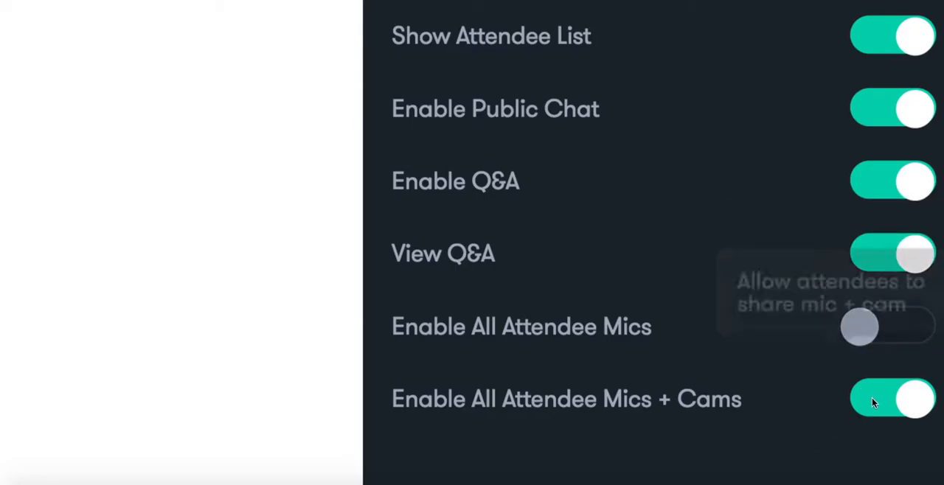
left_click(873, 402)
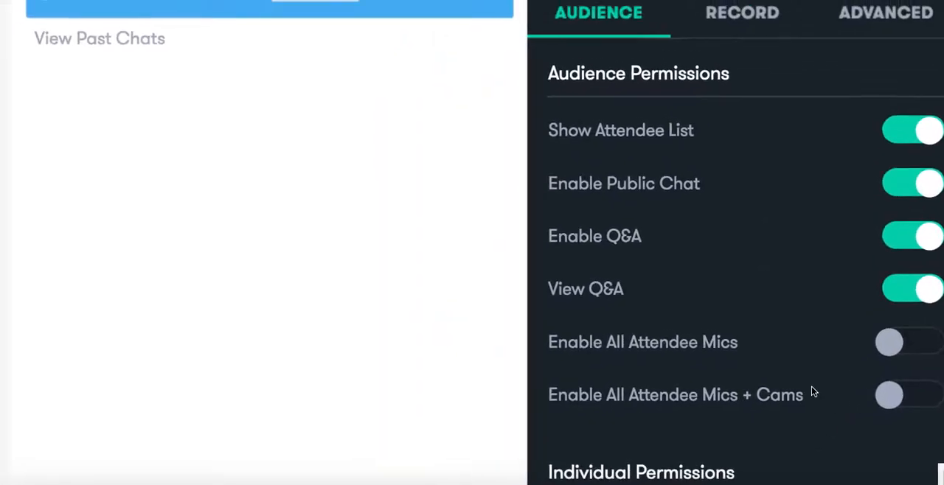
scroll(811, 391, "down", 3)
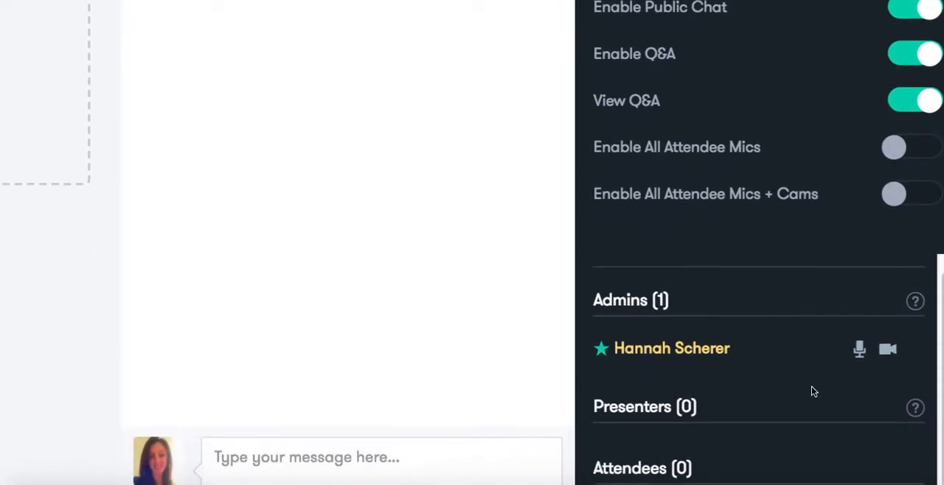
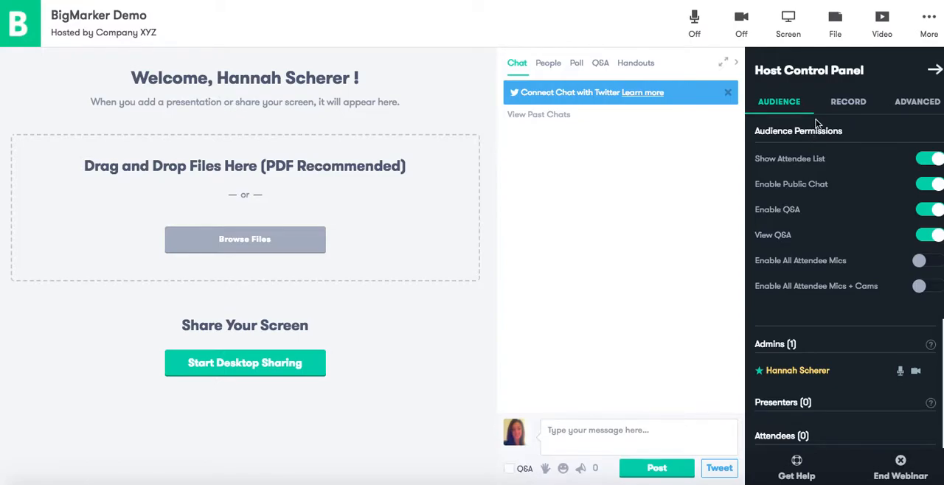
Collapse the Host Control Panel and expand it again
left_click(935, 71)
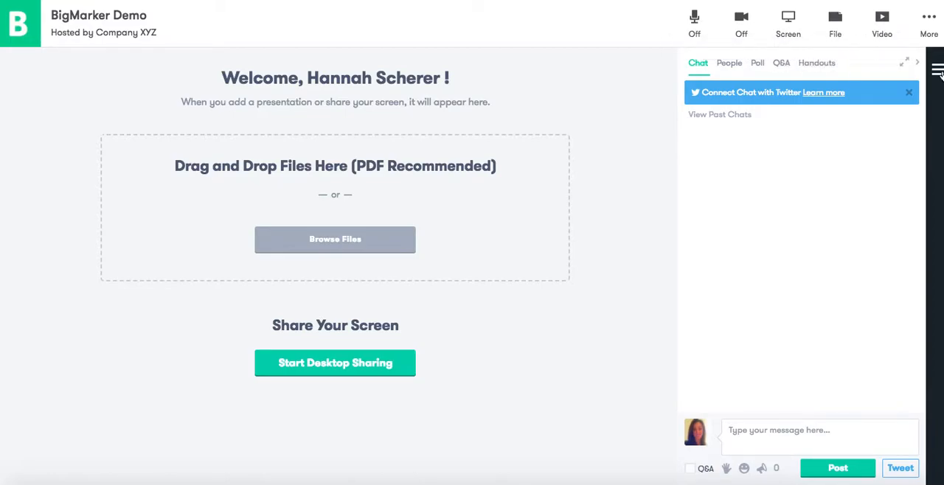
left_click(938, 71)
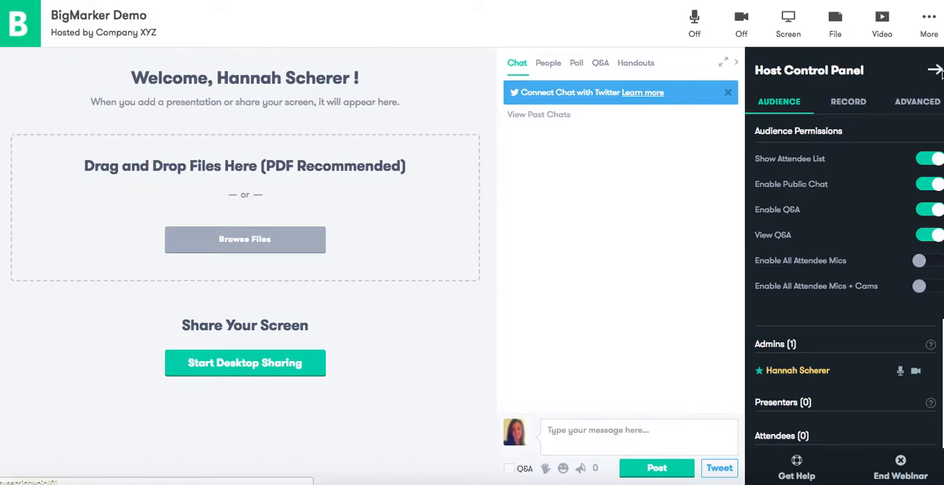